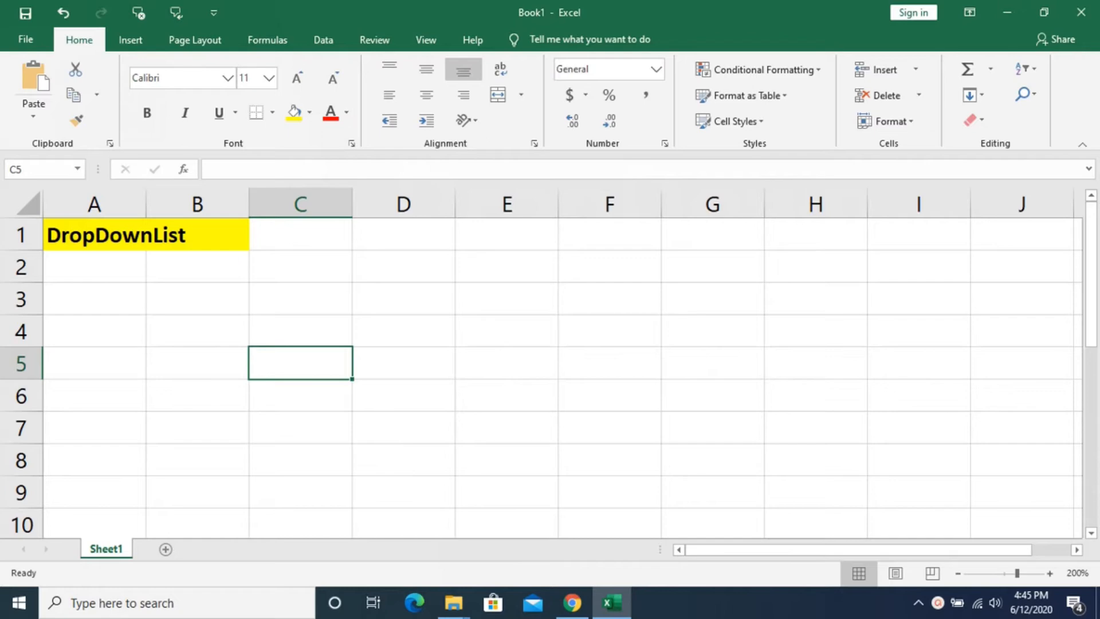
Enter the column headers "Sr. No" in cell A3 and "Item Name" in cell B3.
left_click(91, 302)
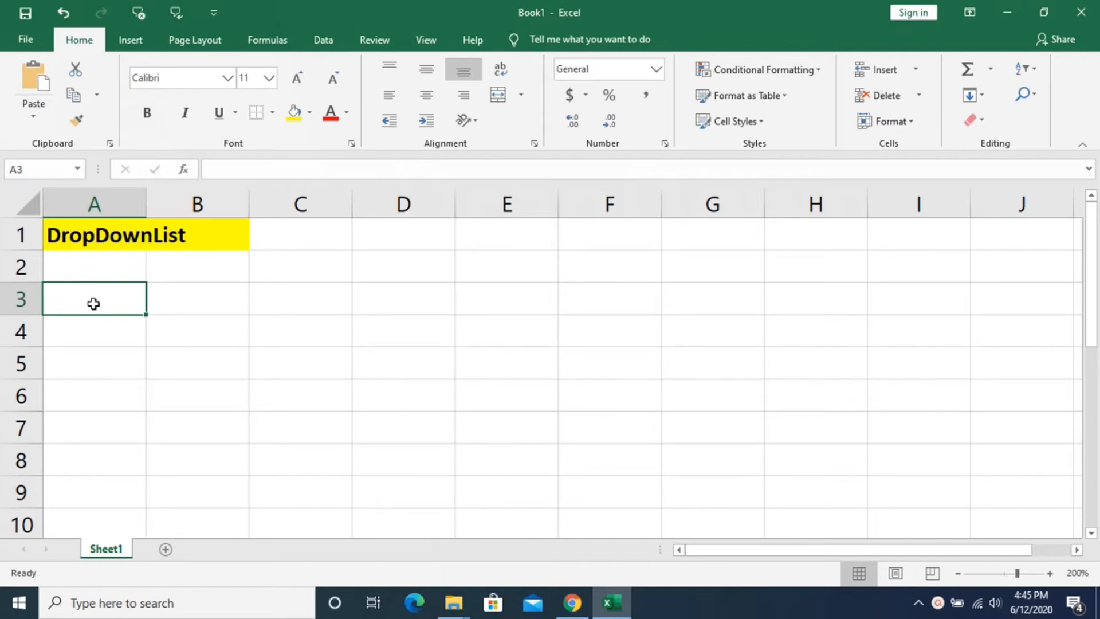
type("Sr. No")
key("Return")
key("Up")
key("Right")
type("Item Name")
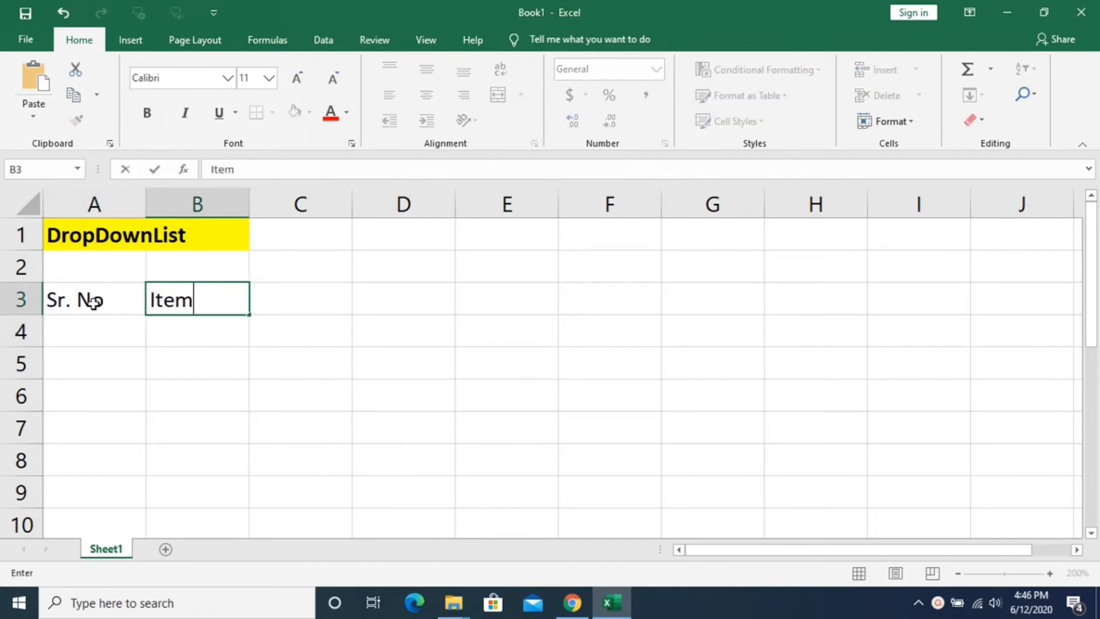
Enter the column headers "Location" in cell D3 and "Total Sales" in cell E3.
key("Right")
key("Right")
type("LoCA")
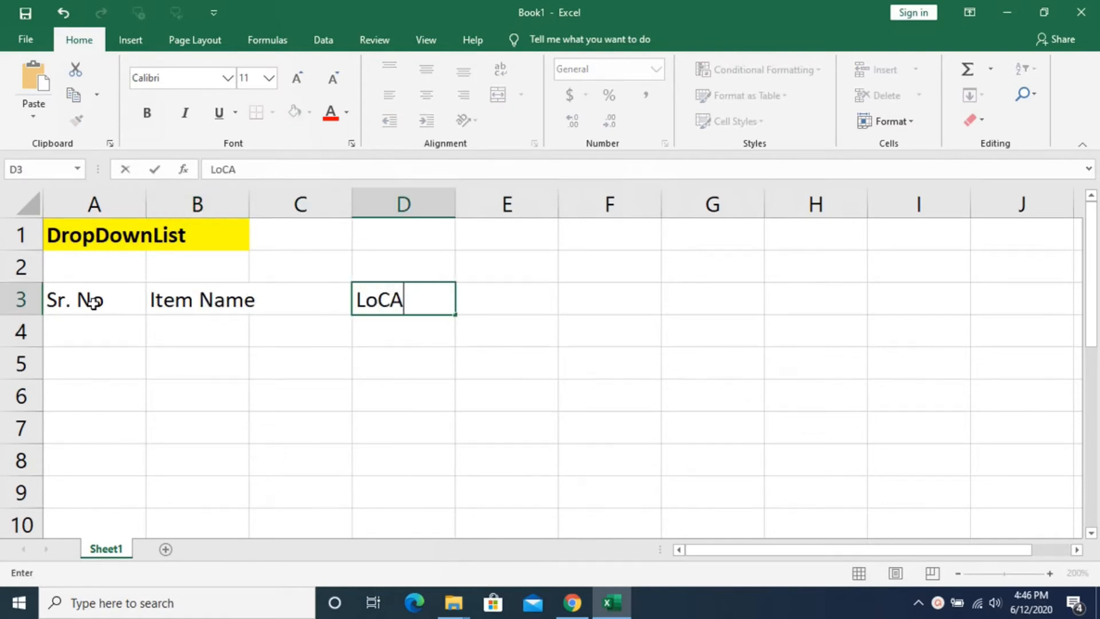
key("BackSpace")
key("BackSpace")
type("cation")
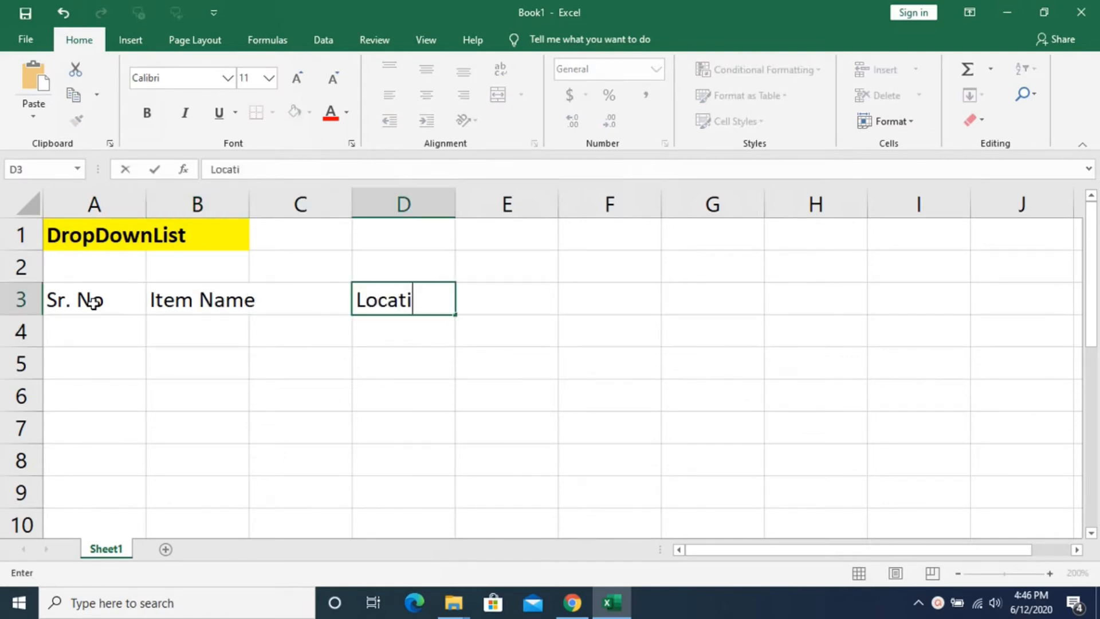
key("Return")
key("Up")
key("Right")
type("Total Sales")
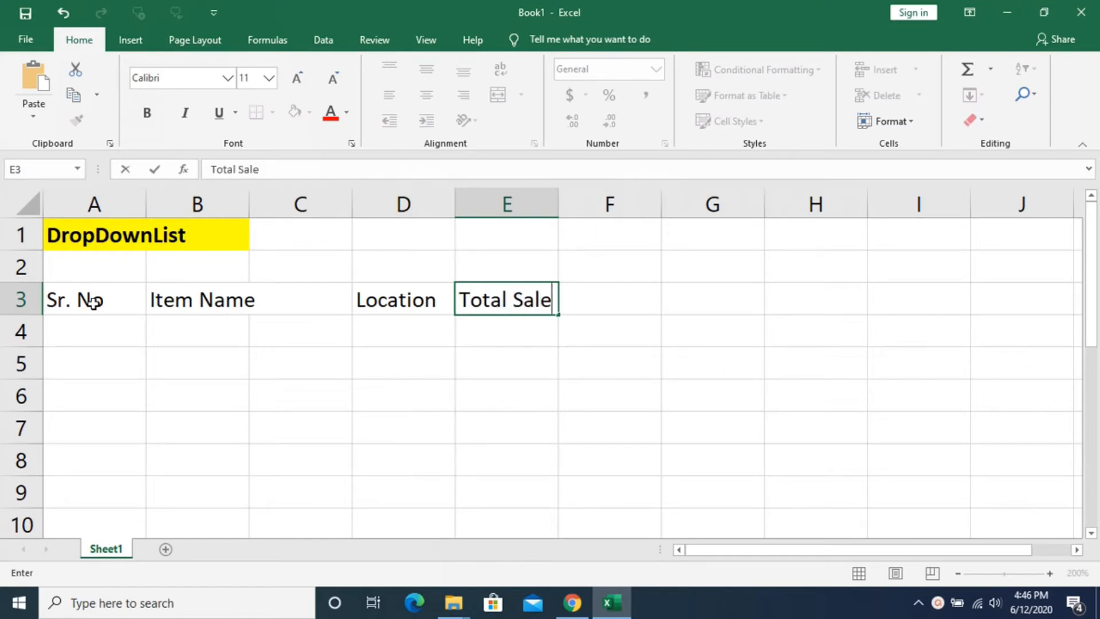
key("Return")
left_click(206, 320)
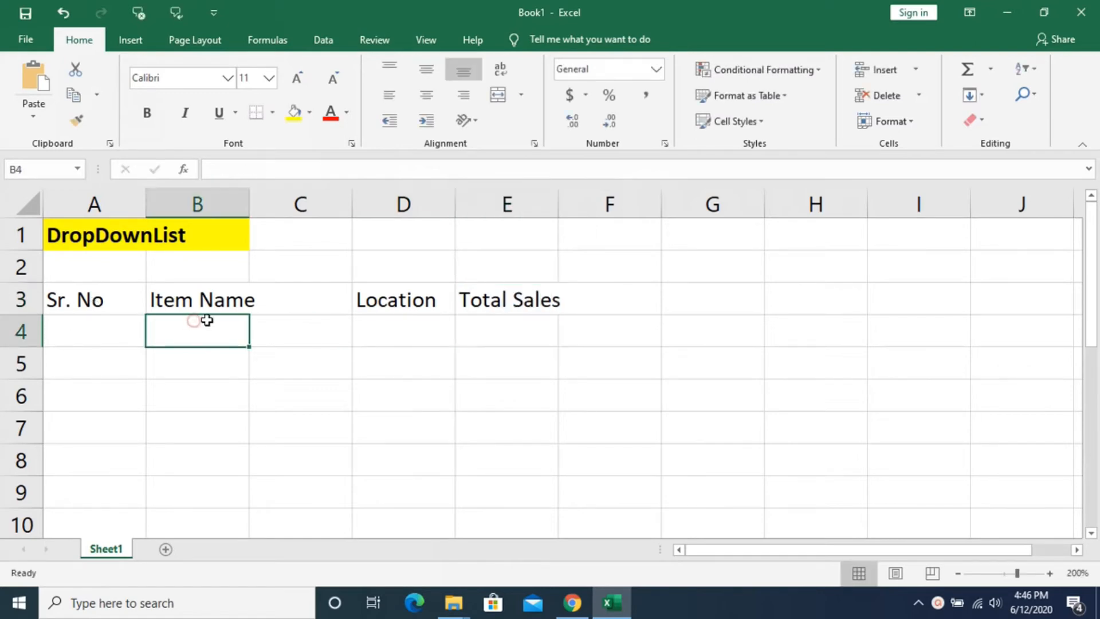
left_click(404, 338)
left_click(393, 359)
left_click(393, 327)
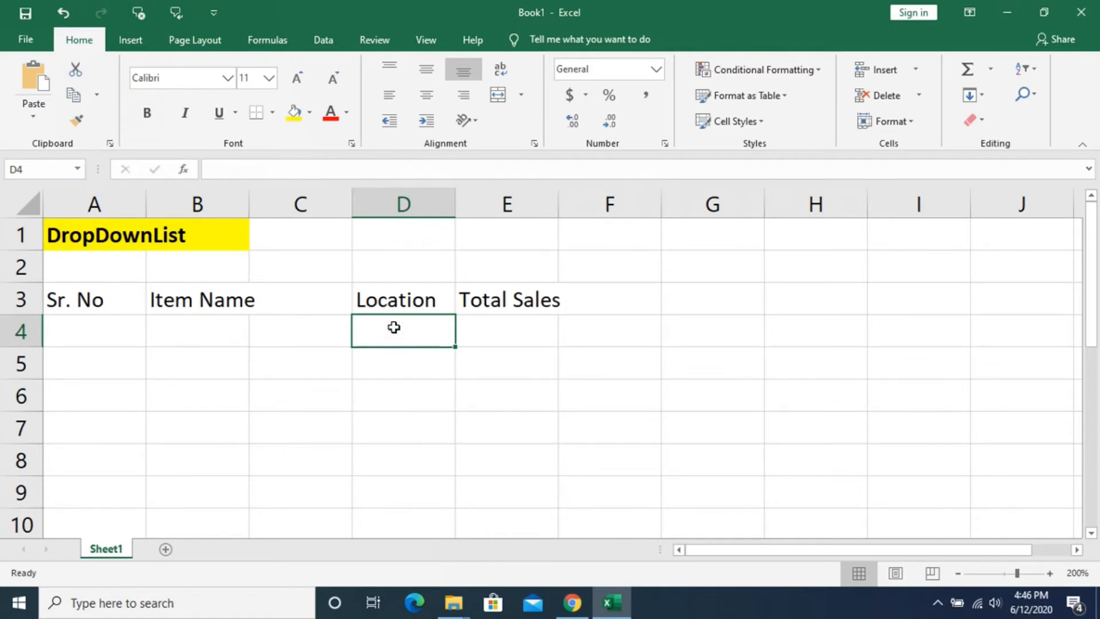
left_click(401, 363)
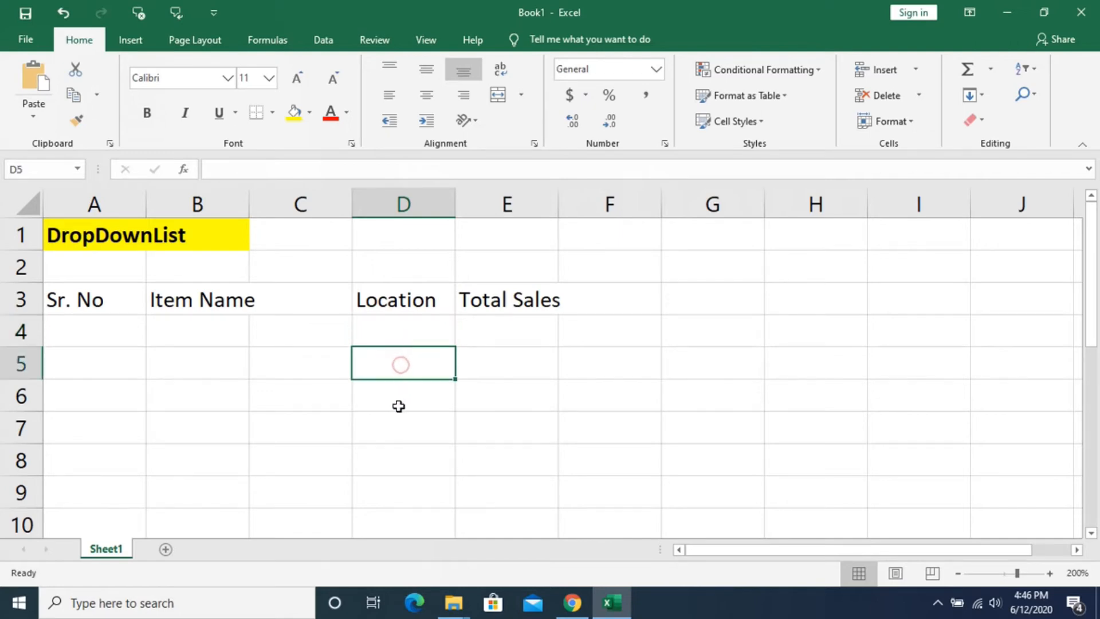
left_click(398, 403)
left_click(396, 430)
left_click(395, 466)
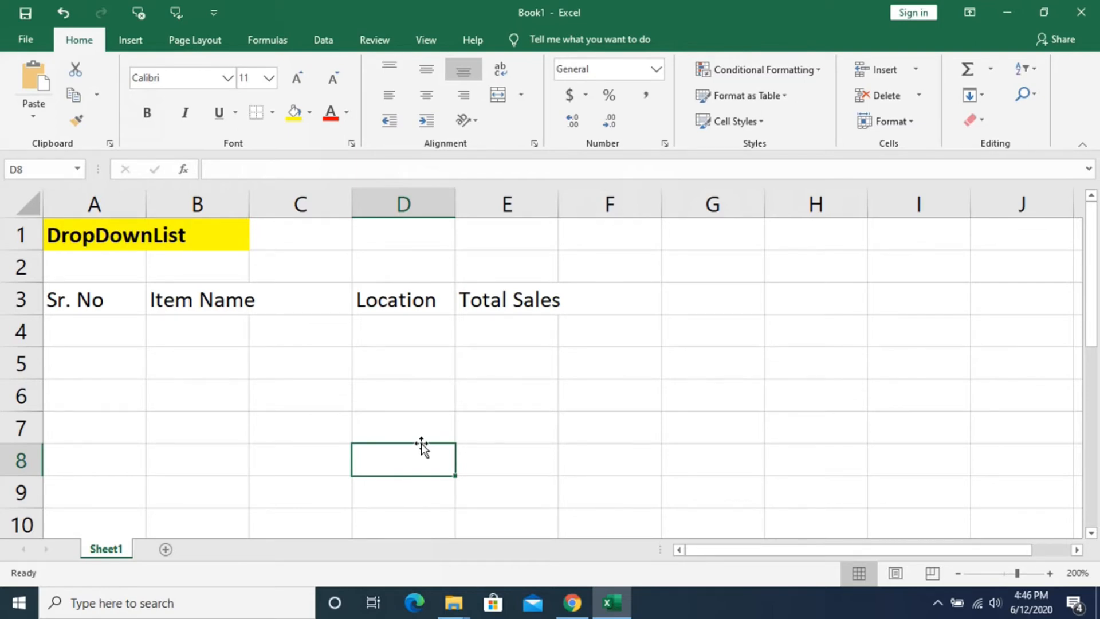
left_click(392, 330)
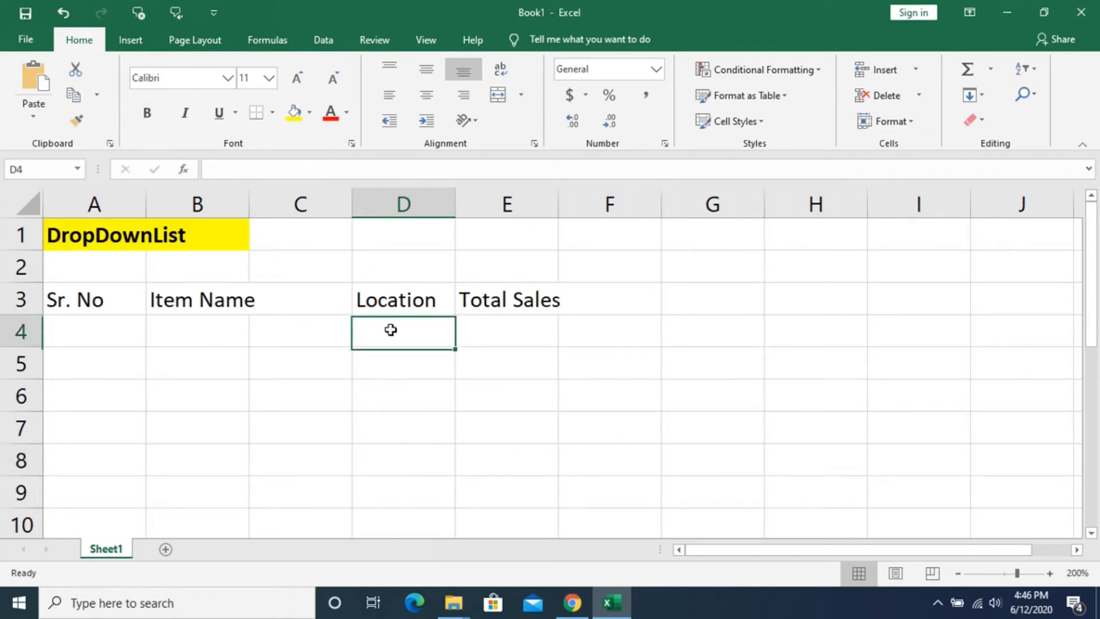
Fill the first record with serial number 1 in A4 and item name "xxx" in B4.
left_click(93, 331)
type("1")
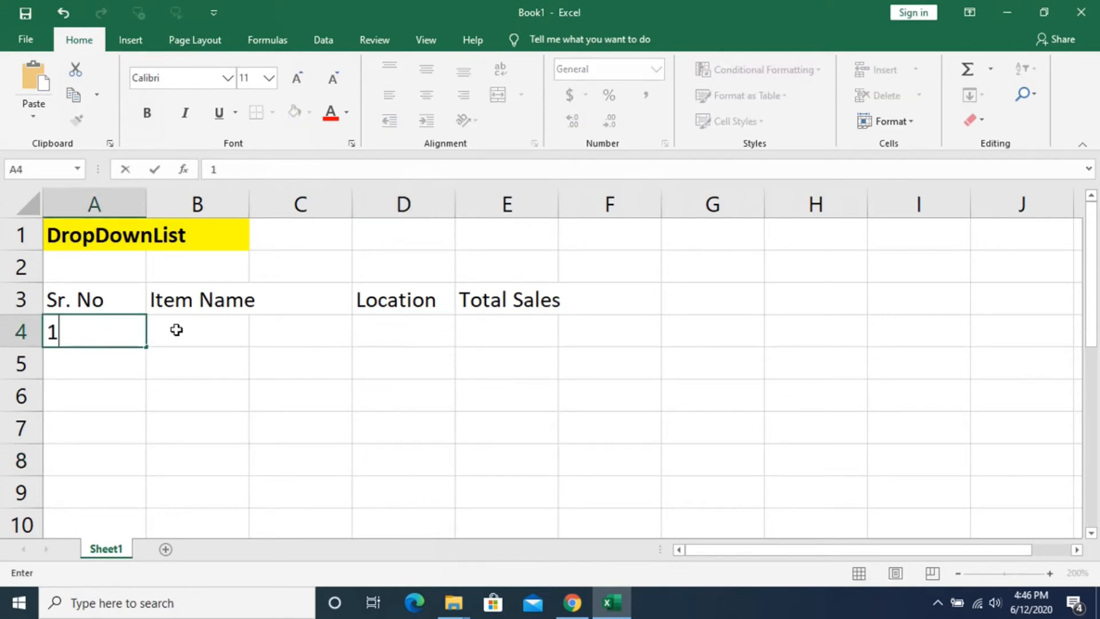
left_click(177, 329)
type("xxx")
key("Return")
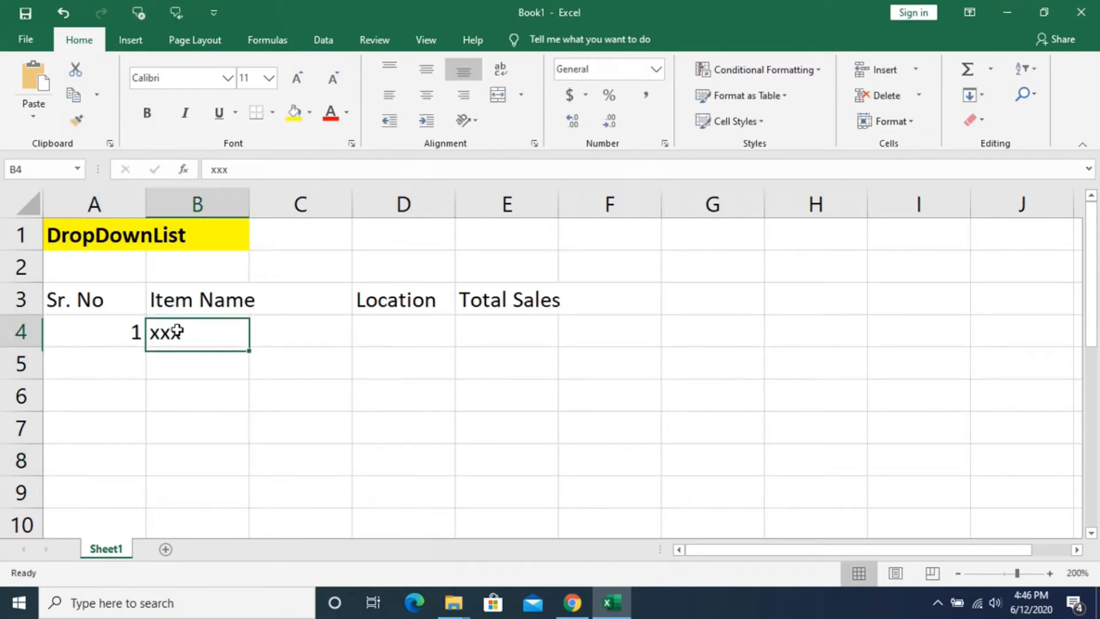
Complete the first record with location "Hyderabad" in D4 and total sales 10,000 in E4.
key("Up")
key("Right")
key("Right")
type("Hyderabad")
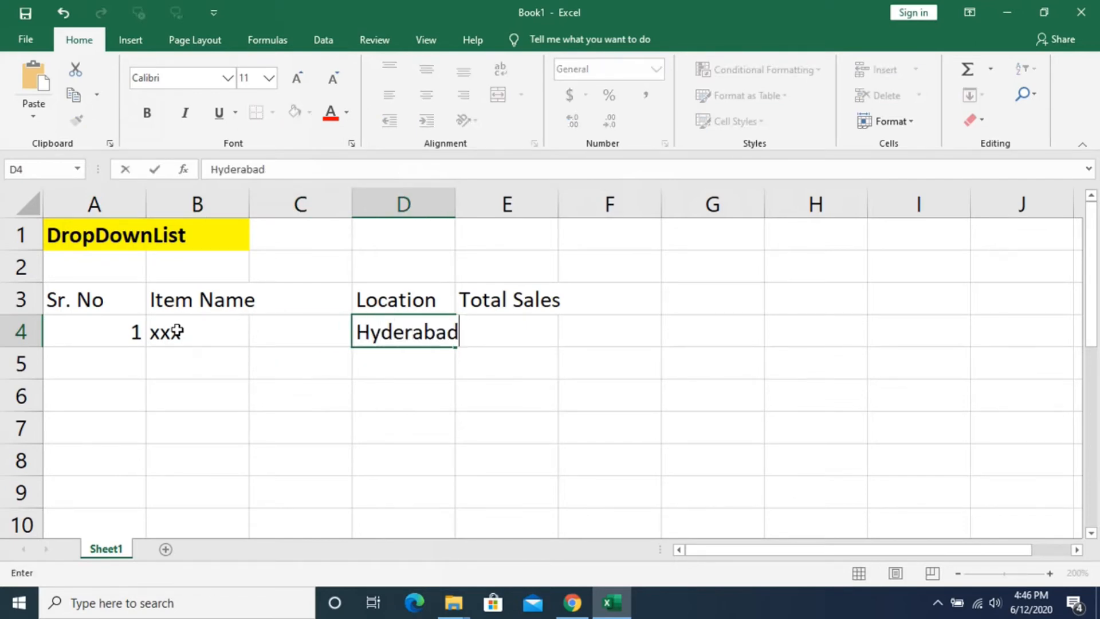
key("Return")
key("Up")
key("Right")
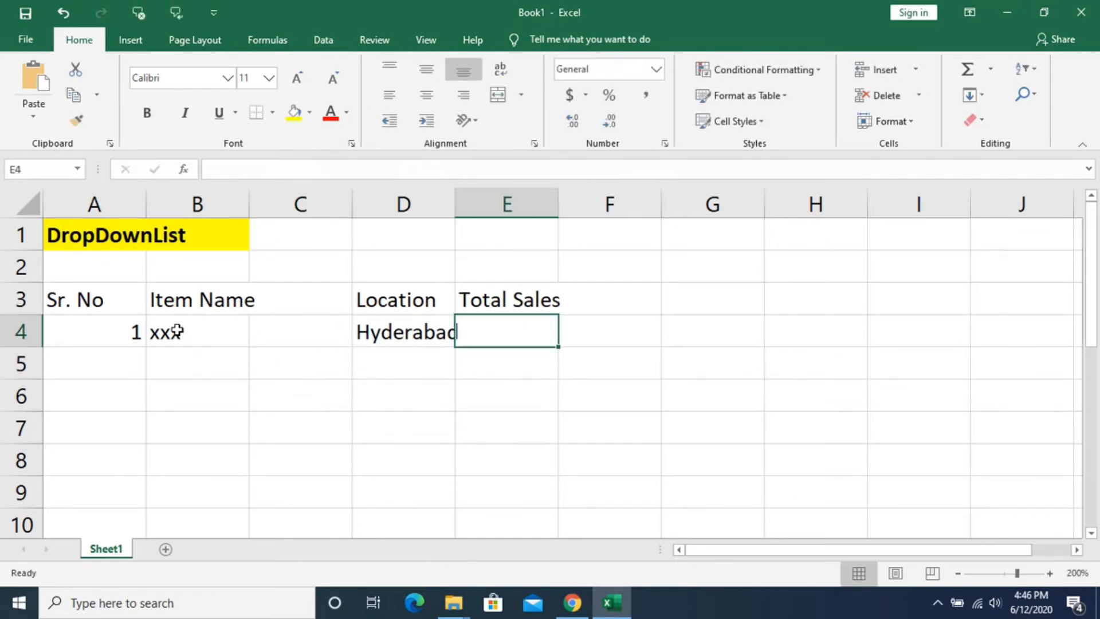
type("10,000")
key("Return")
Start the second record with serial number 2 in A5 and item name "x2" in B5.
key("Left")
key("Left")
key("Left")
key("Left")
type("2")
key("Return")
key("Up")
key("Up")
key("Right")
key("Down")
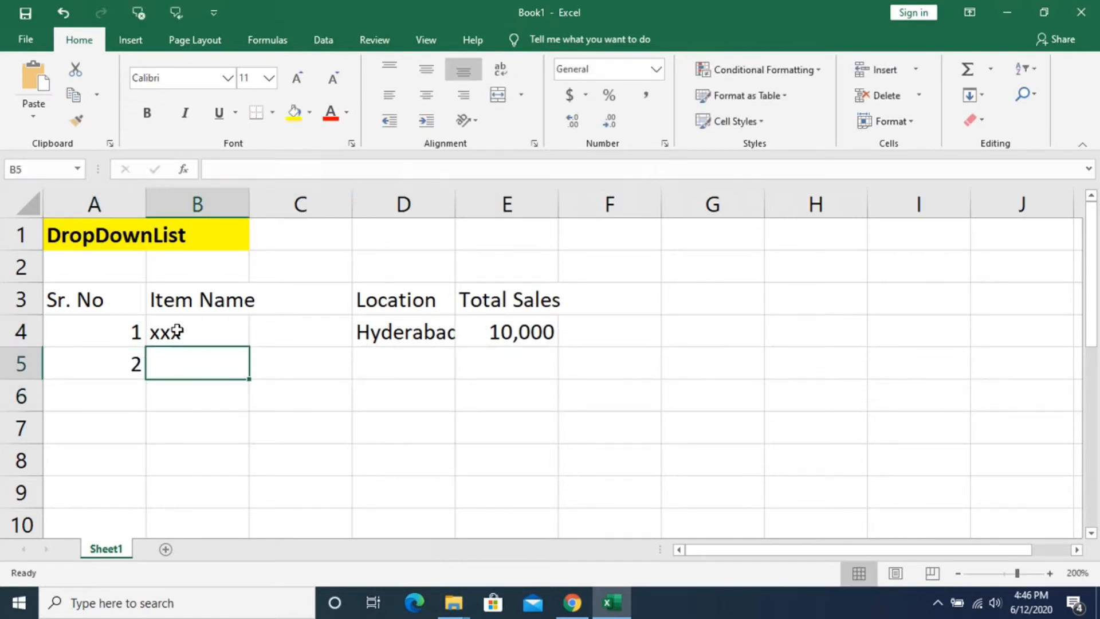
type("x2")
key("Return")
Complete the second record with location "Hyderabad" in D5 and total sales 15000 in E5.
key("Up")
key("Right")
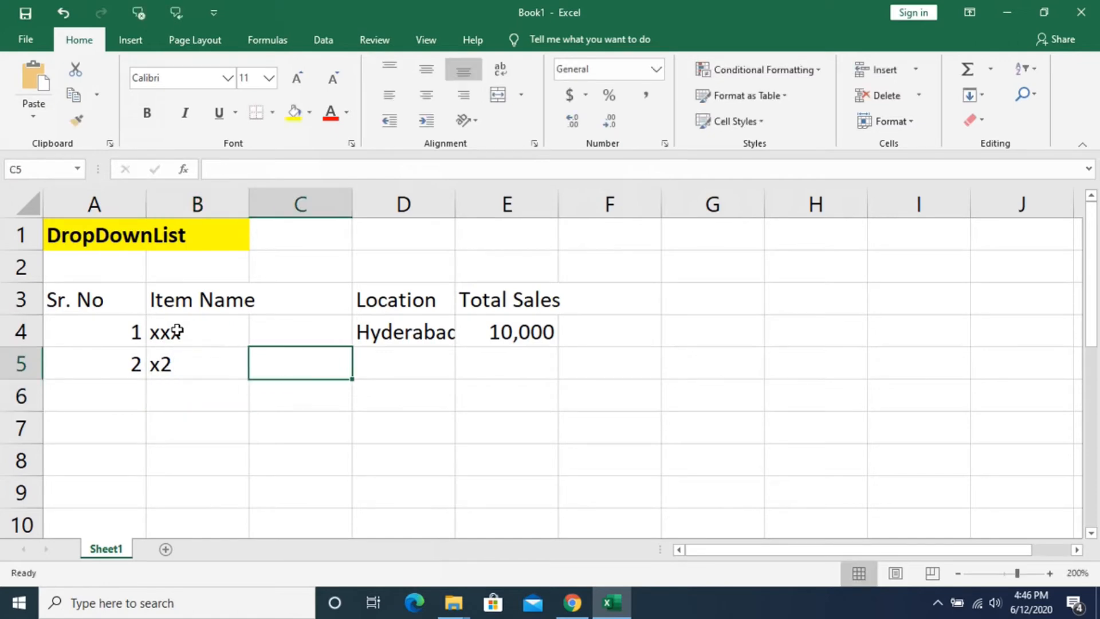
key("Right")
type("Hyderabad")
key("Return")
key("Up")
key("Right")
type("15000")
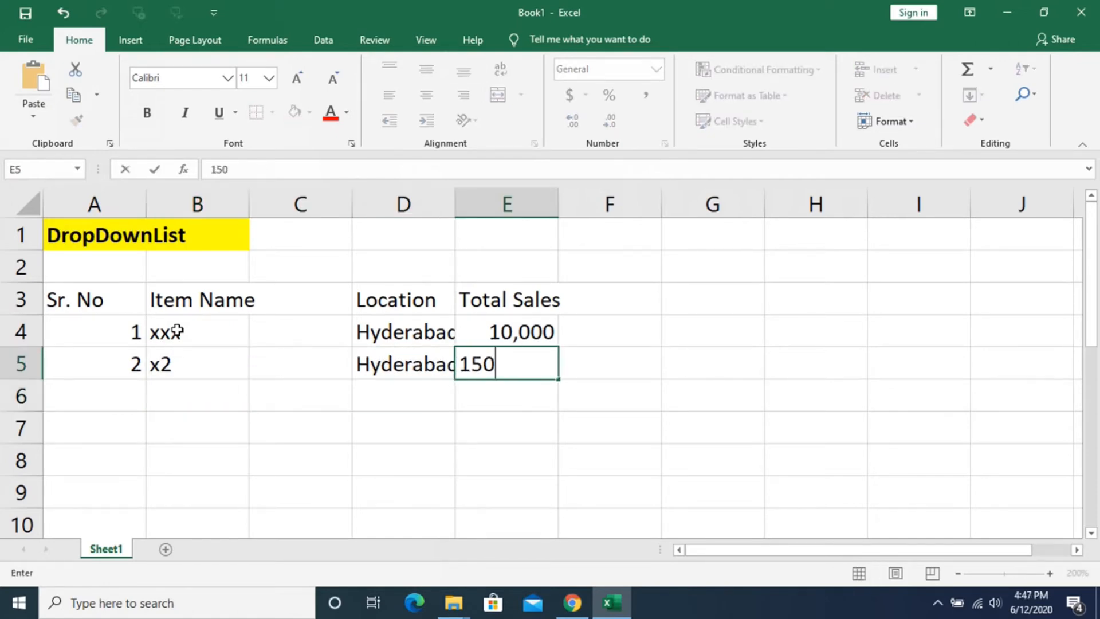
key("Return")
Start the third record with serial number 3 in A6 and item name "x3" in B6.
key("Left")
key("Left")
key("Left")
key("Left")
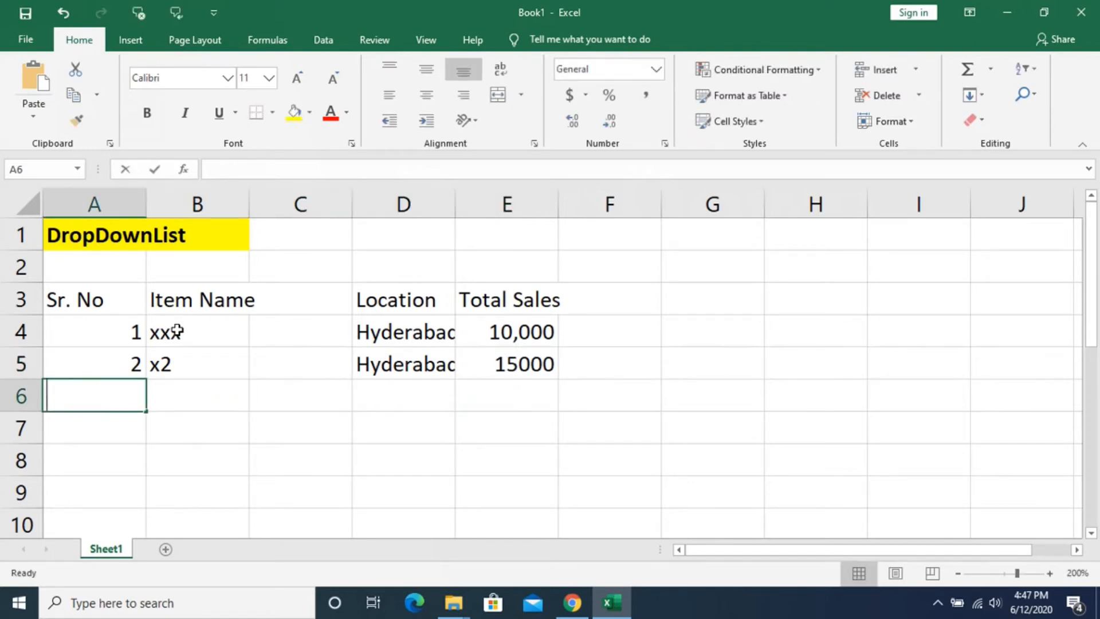
type("32")
key("BackSpace")
key("Return")
key("Up")
key("Right")
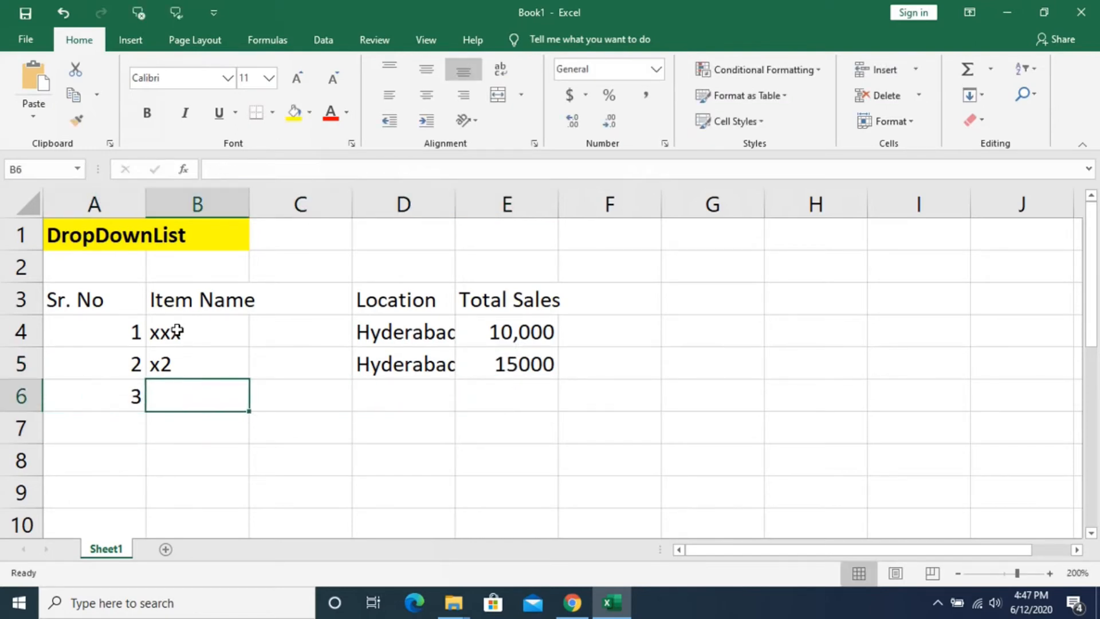
type("x3")
key("Return")
Enter "secunderbad" as the third record's location in cell D6.
key("Up")
key("Right")
key("Right")
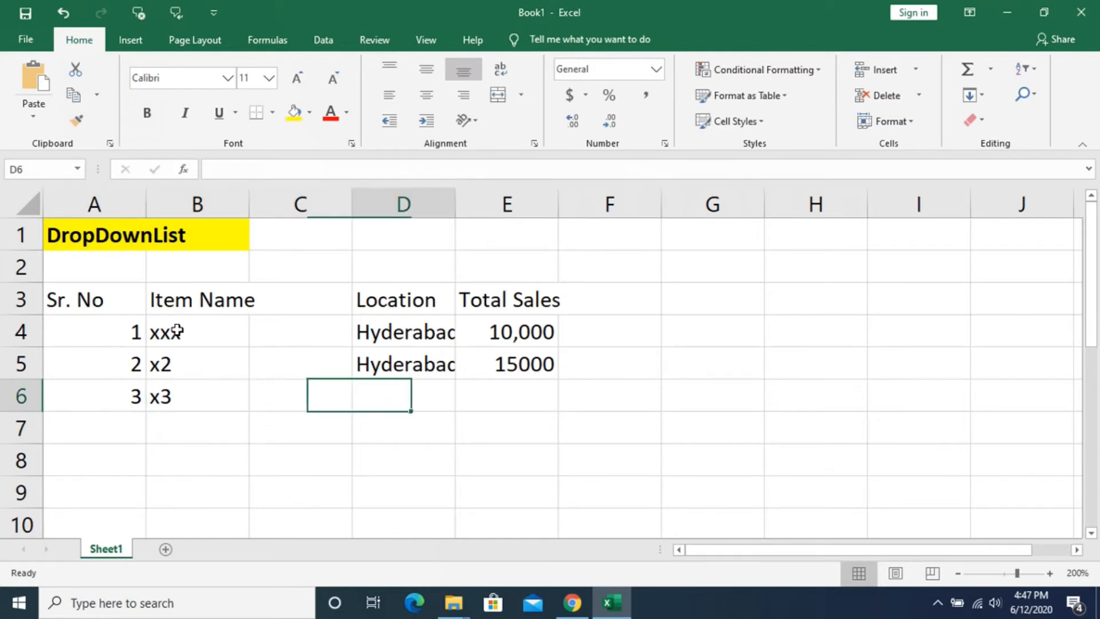
type("secunderbaafd")
key("BackSpace")
key("BackSpace")
key("BackSpace")
type("d")
key("Return")
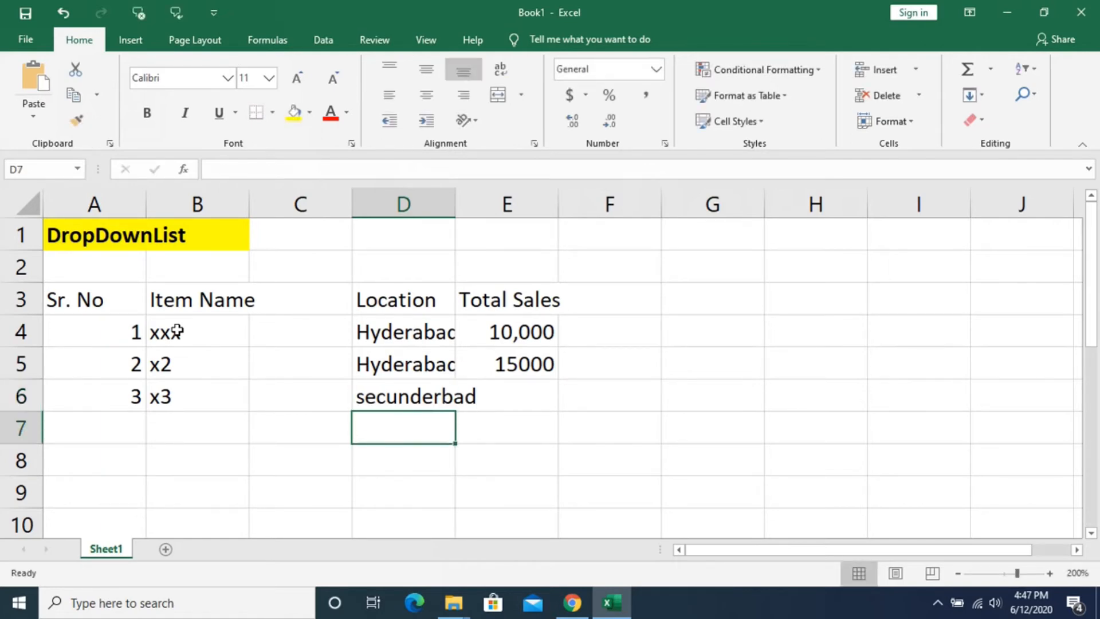
left_click(404, 331)
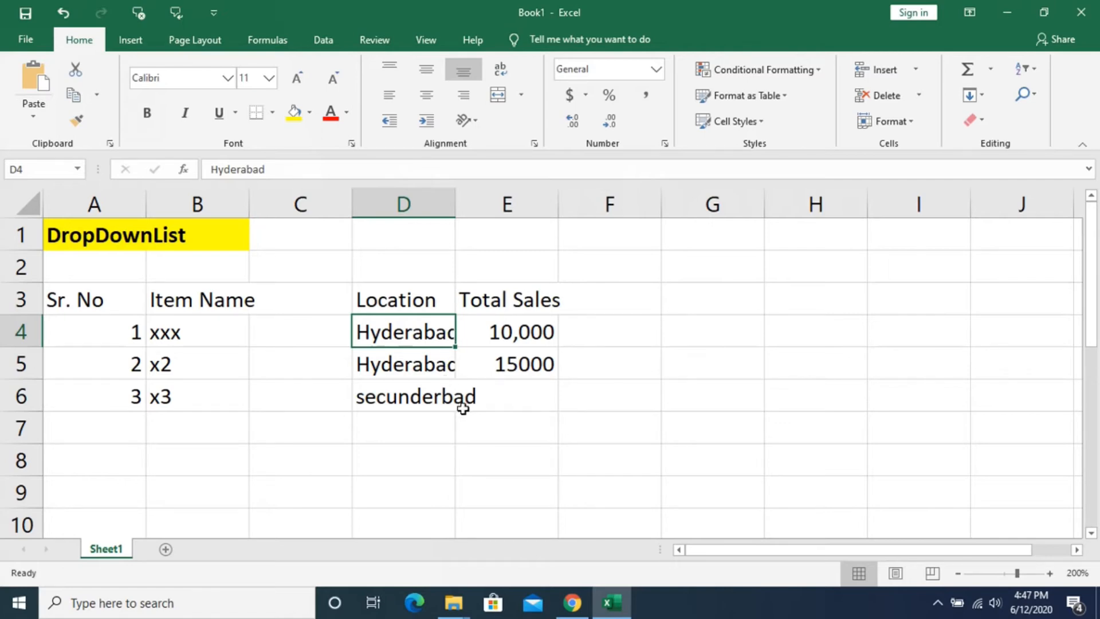
left_click_drag(71, 301, 823, 302)
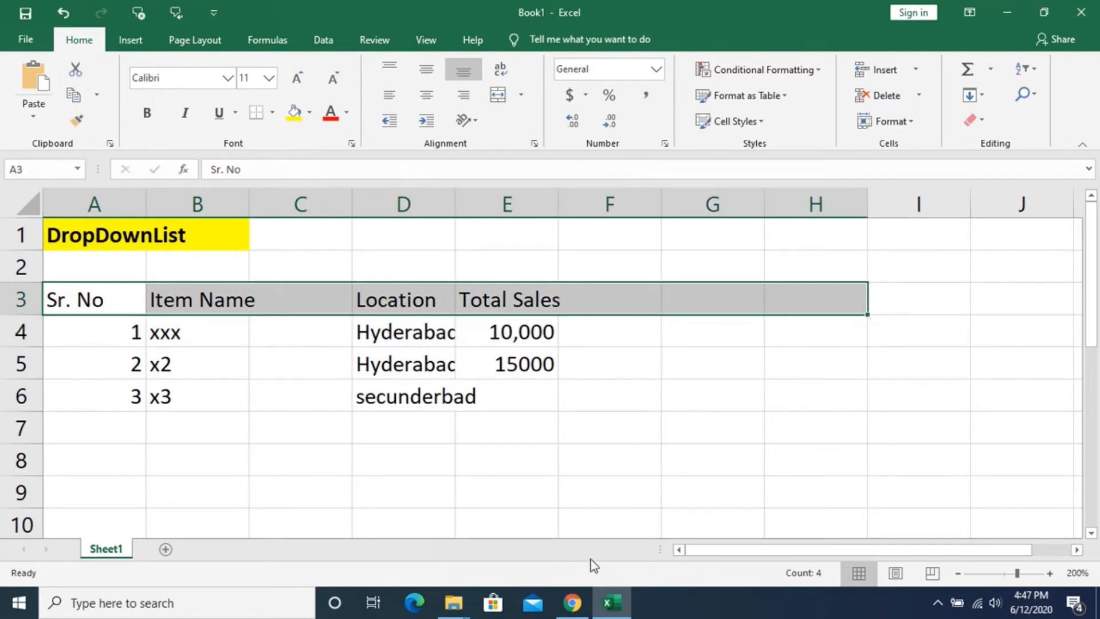
left_click(938, 336)
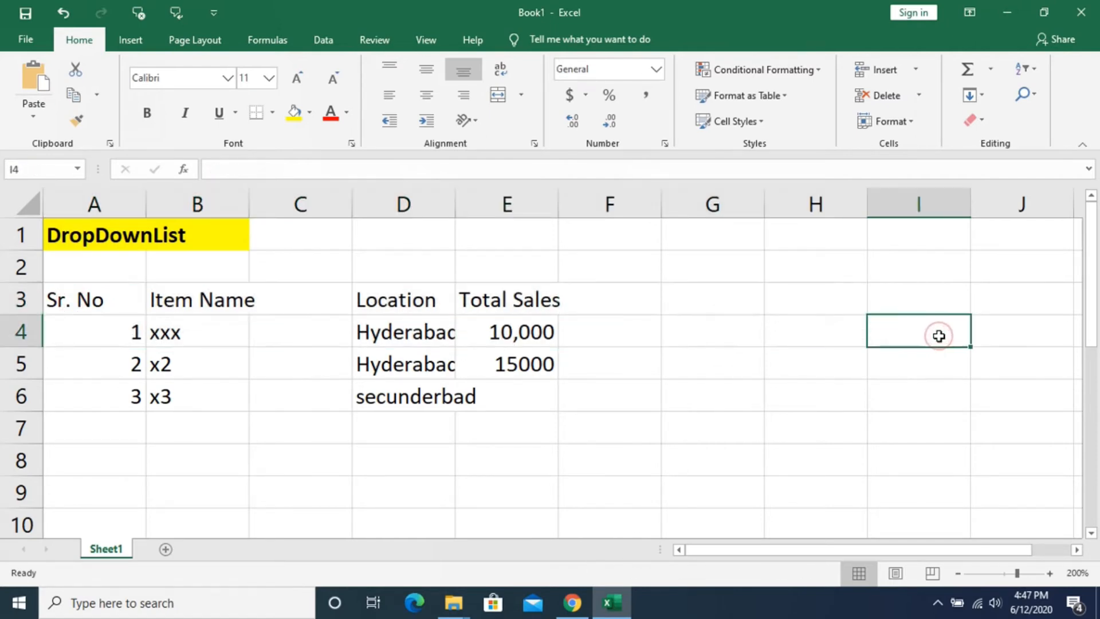
key("Return")
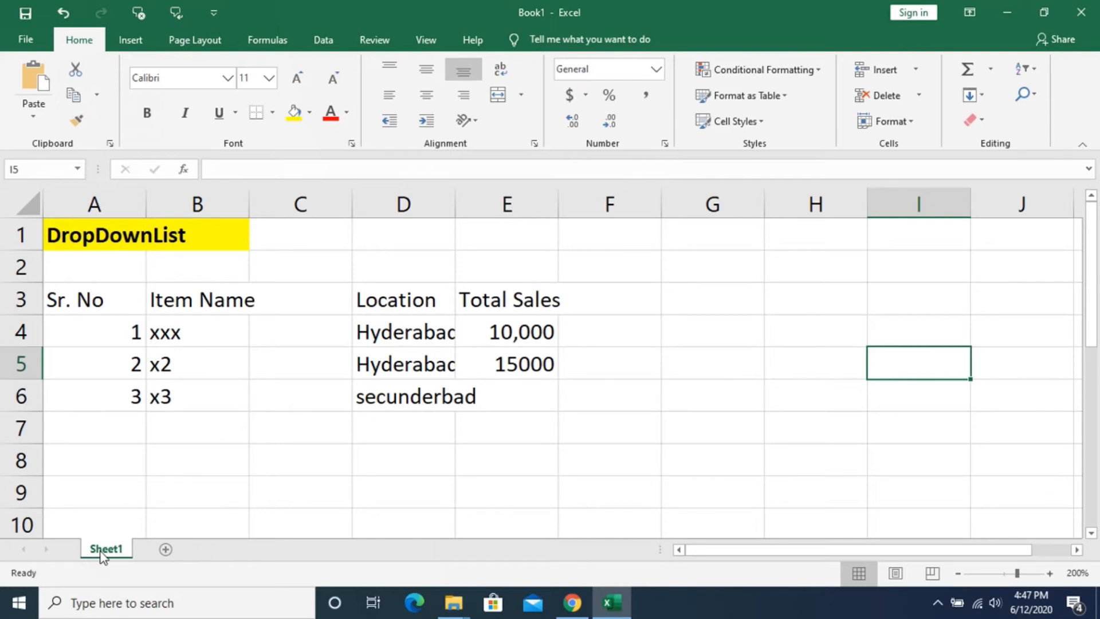
Add a new blank worksheet after Sheet1.
left_click(165, 549)
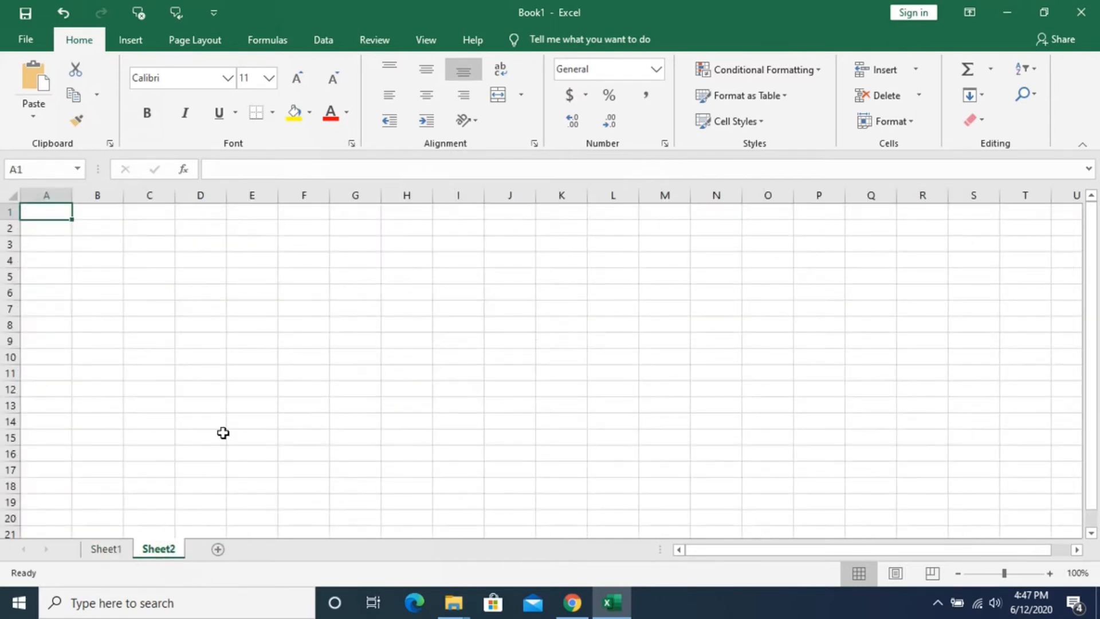
left_click(660, 254)
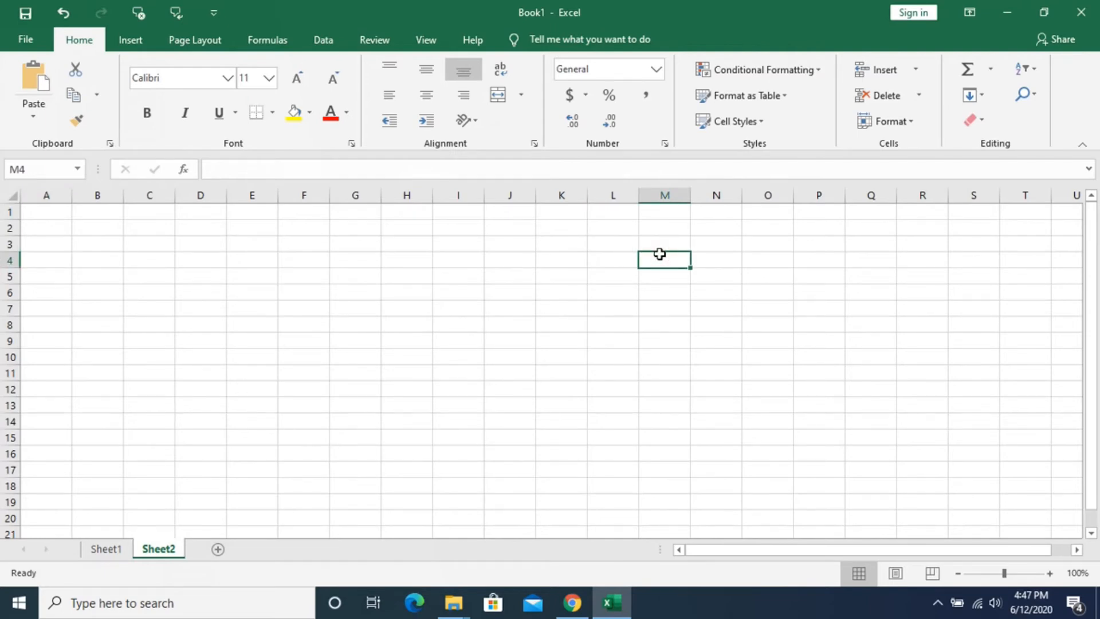
left_click(671, 311)
left_click(654, 212)
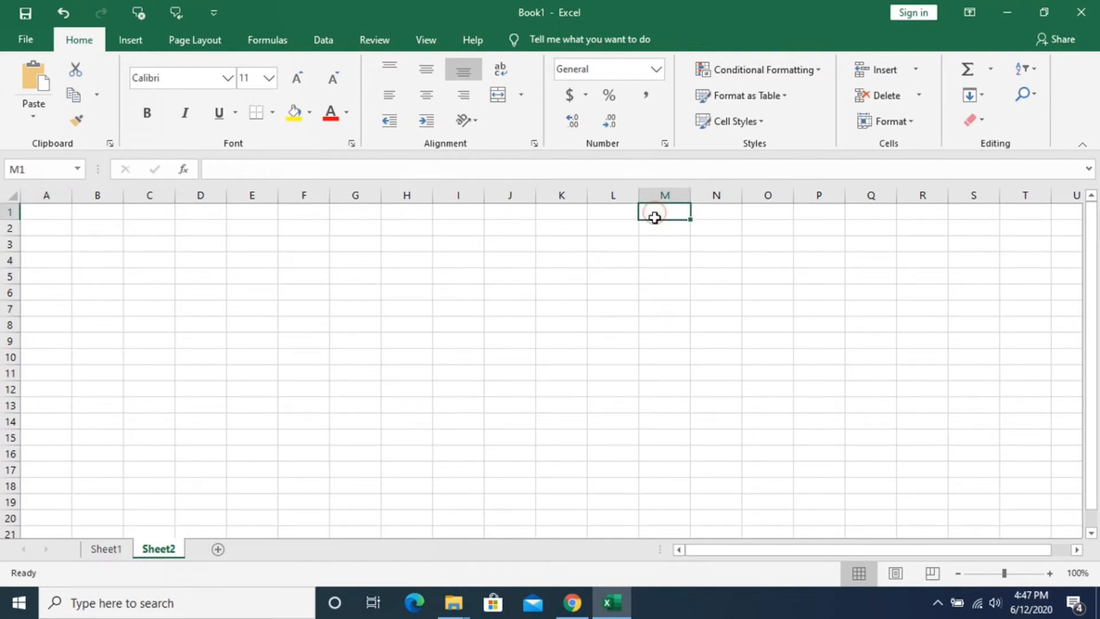
left_click(651, 309)
left_click(680, 376)
left_click(661, 318)
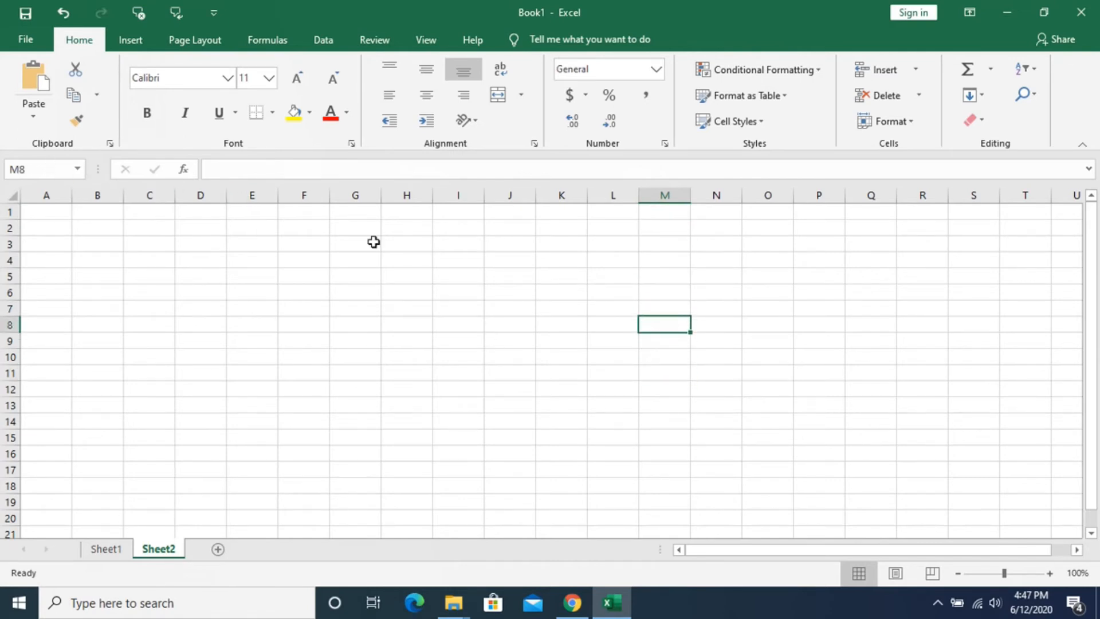
left_click(658, 338)
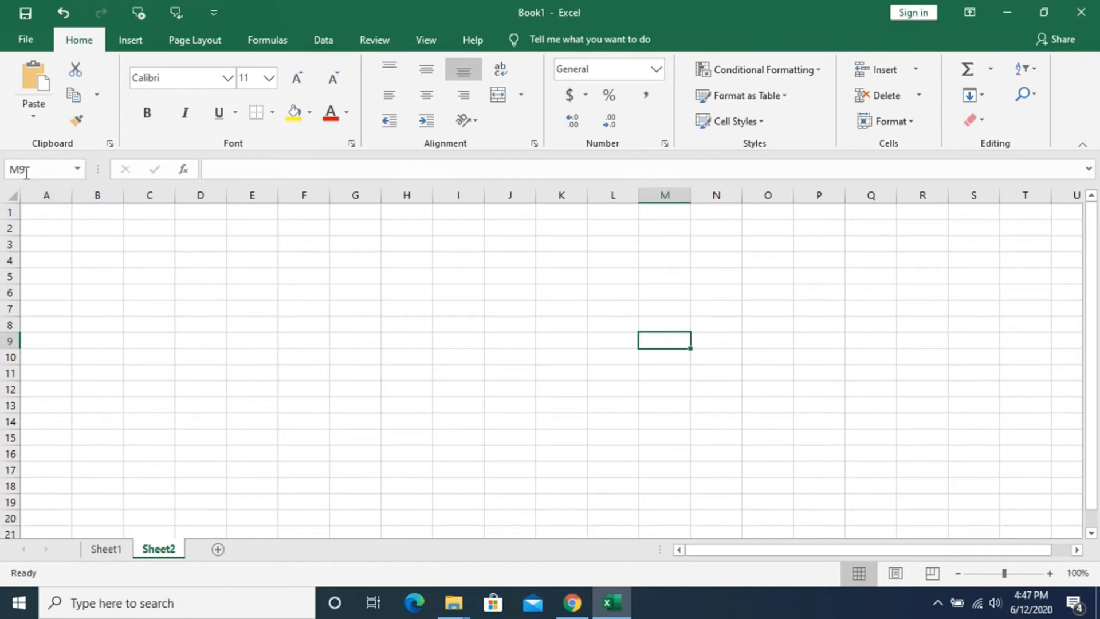
left_click(659, 436)
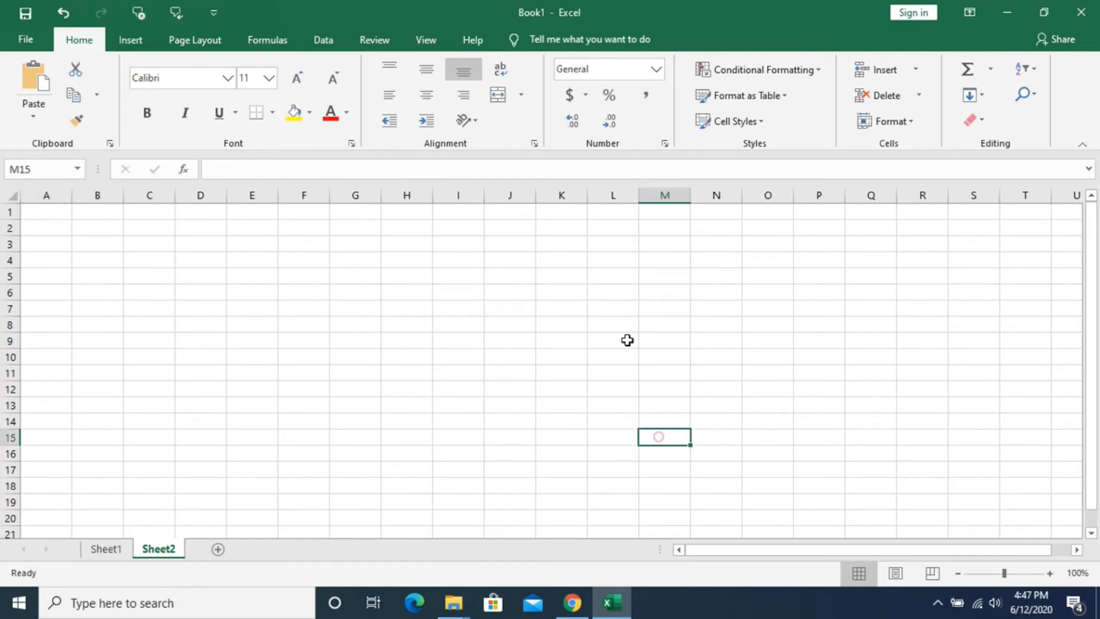
List the locations HYDERABAD, SECUNDERABAD and KURNOOL in cells M7 to M9 of Sheet2.
left_click(659, 311)
type("HY")
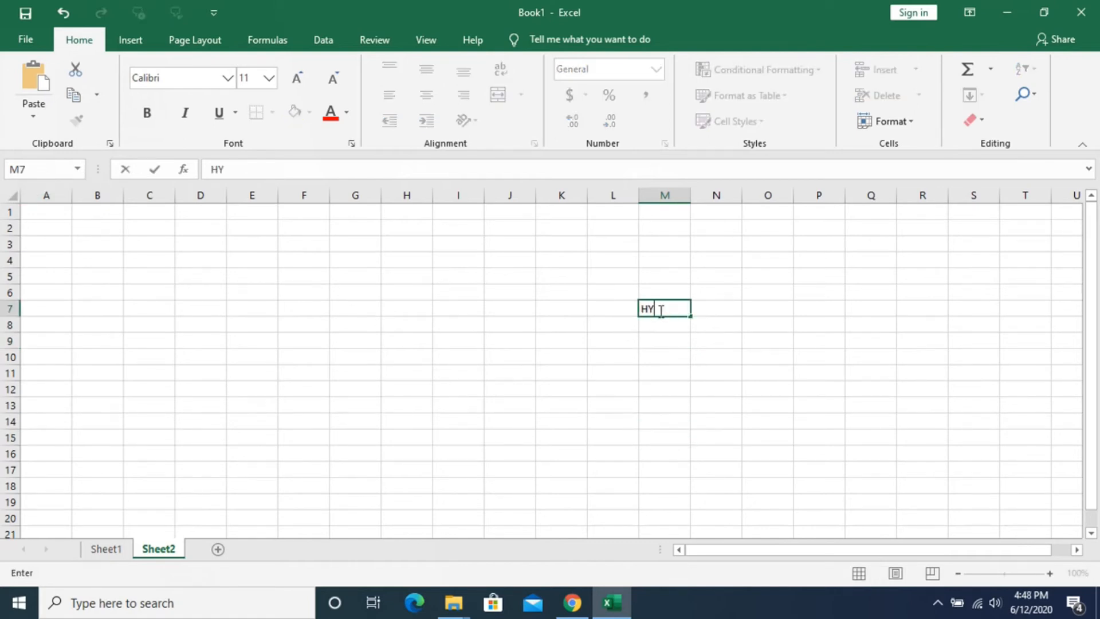
type("DERERABAD")
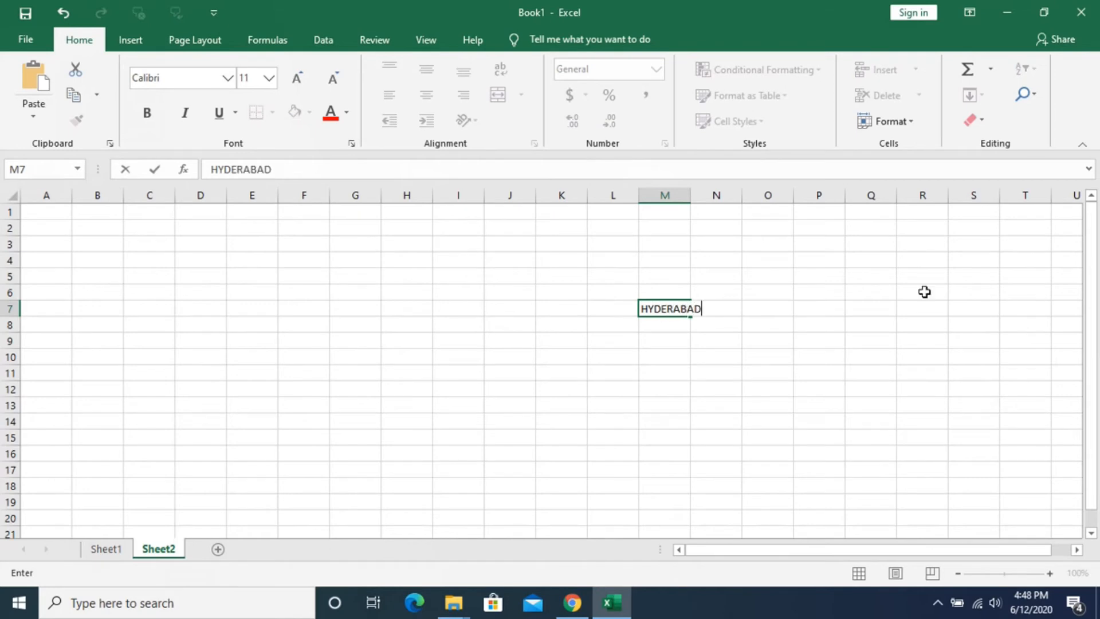
key("Return")
type("SECUNDERABADD")
key("BackSpace")
key("BackSpace")
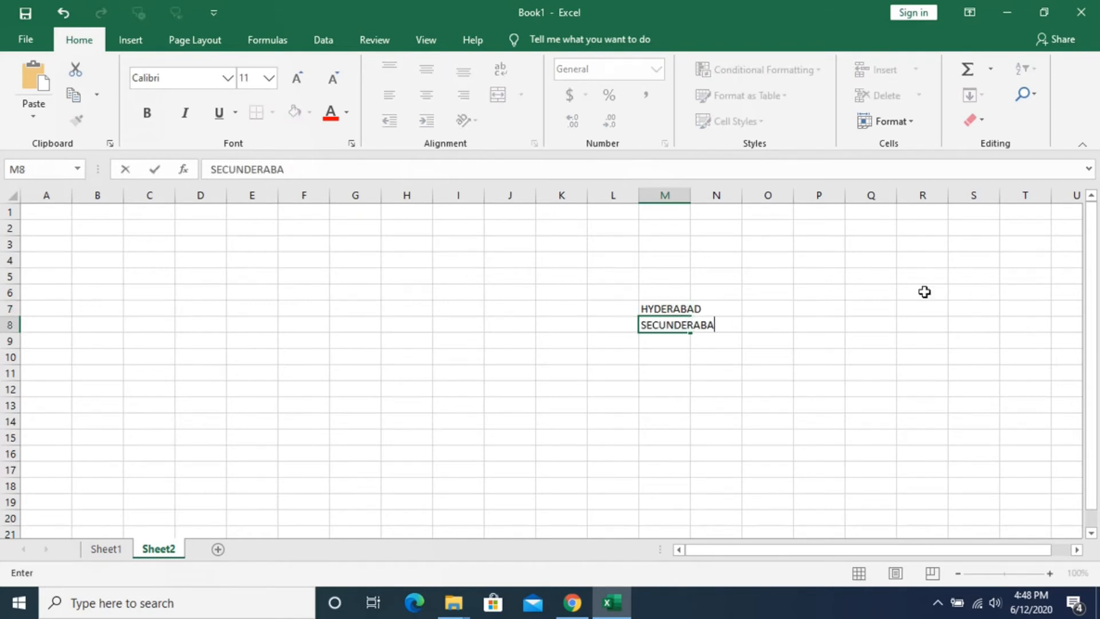
type("D")
key("Return")
type("KURNOOL")
key("Return")
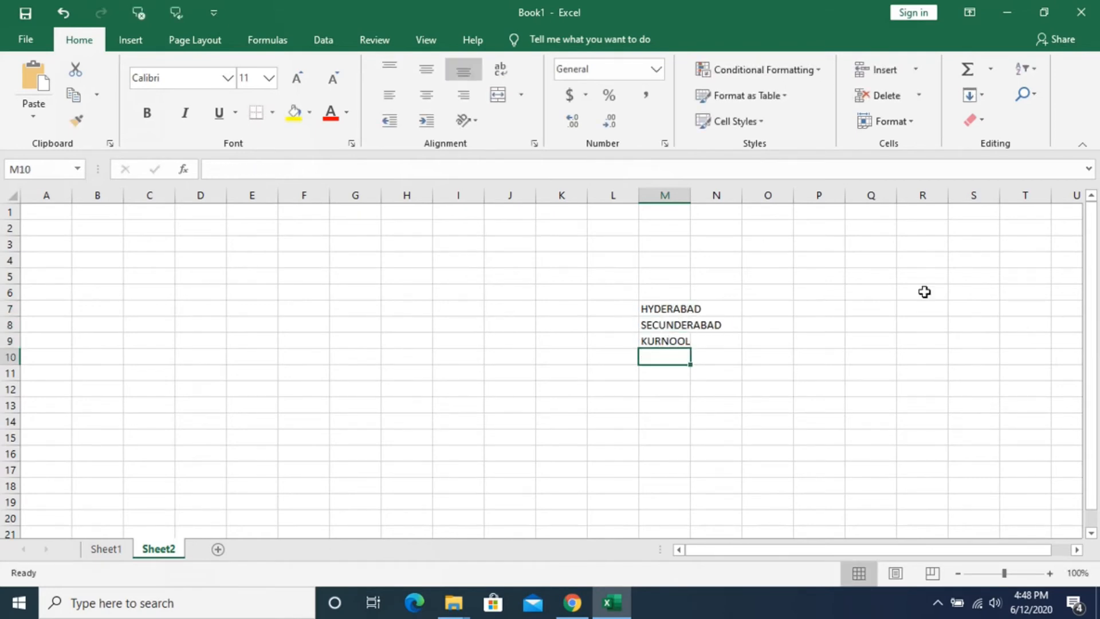
Add VIZAG as the fourth location in cell M10 of Sheet2.
type("VIZAG")
key("Return")
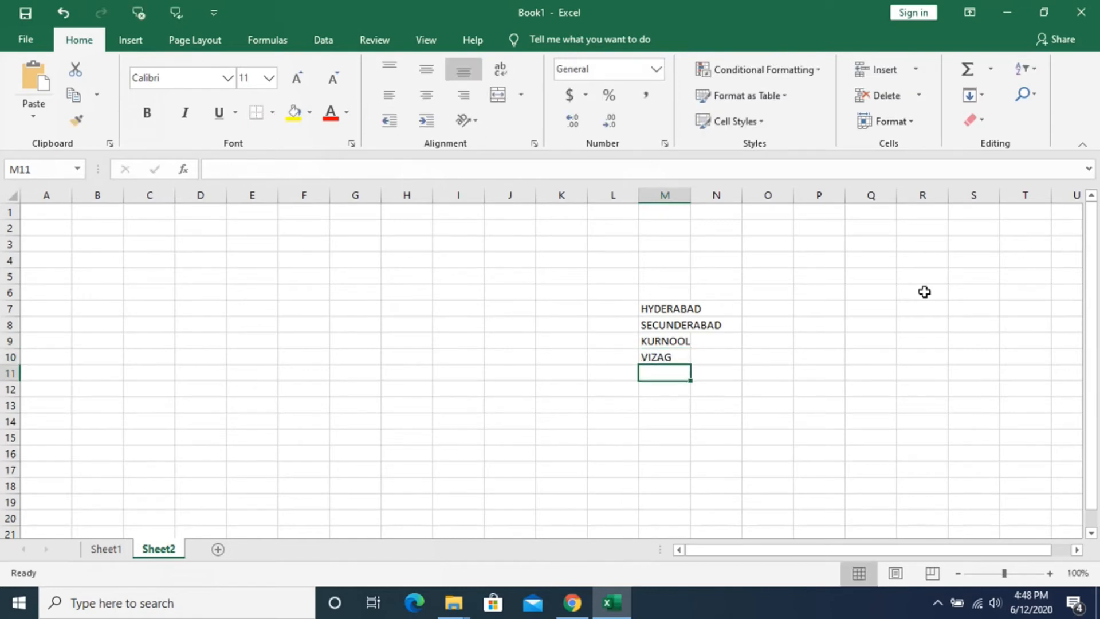
left_click(635, 421)
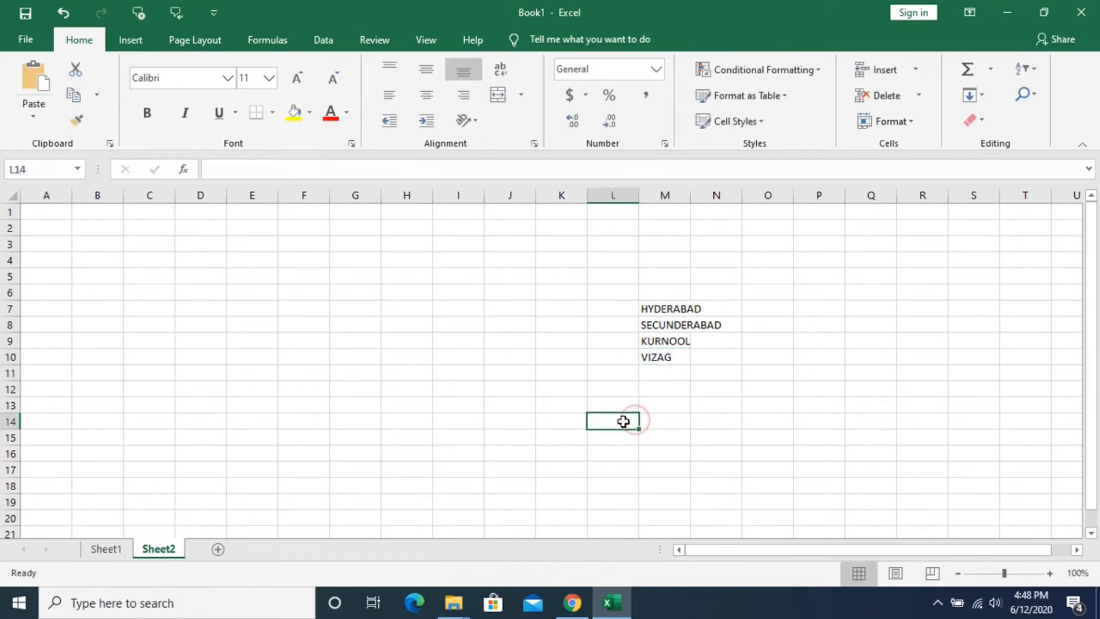
left_click(653, 308)
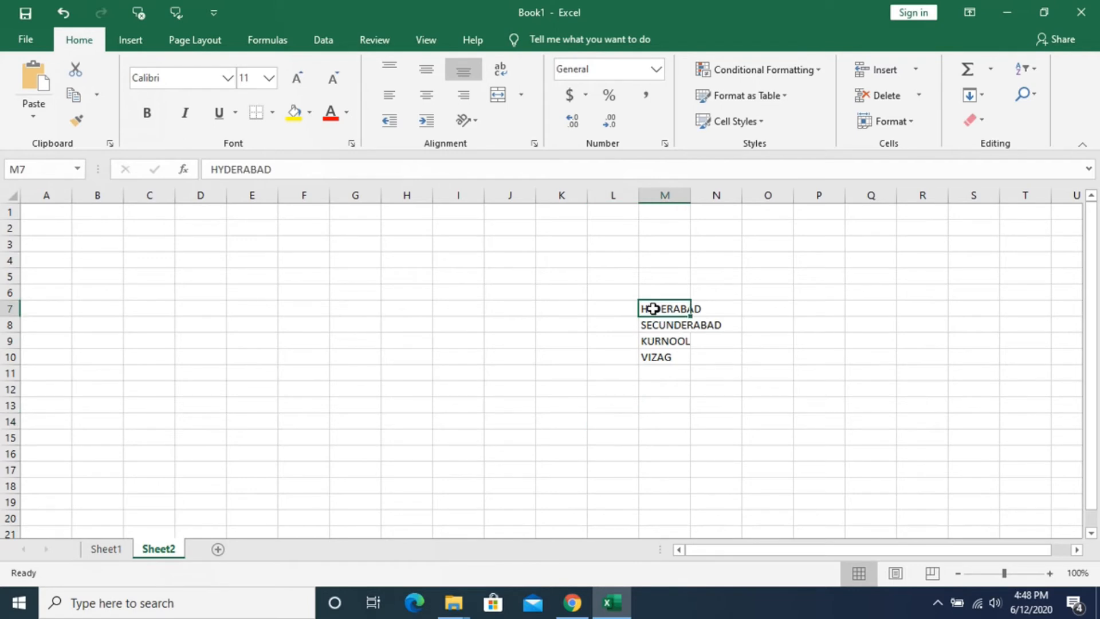
left_click(650, 324)
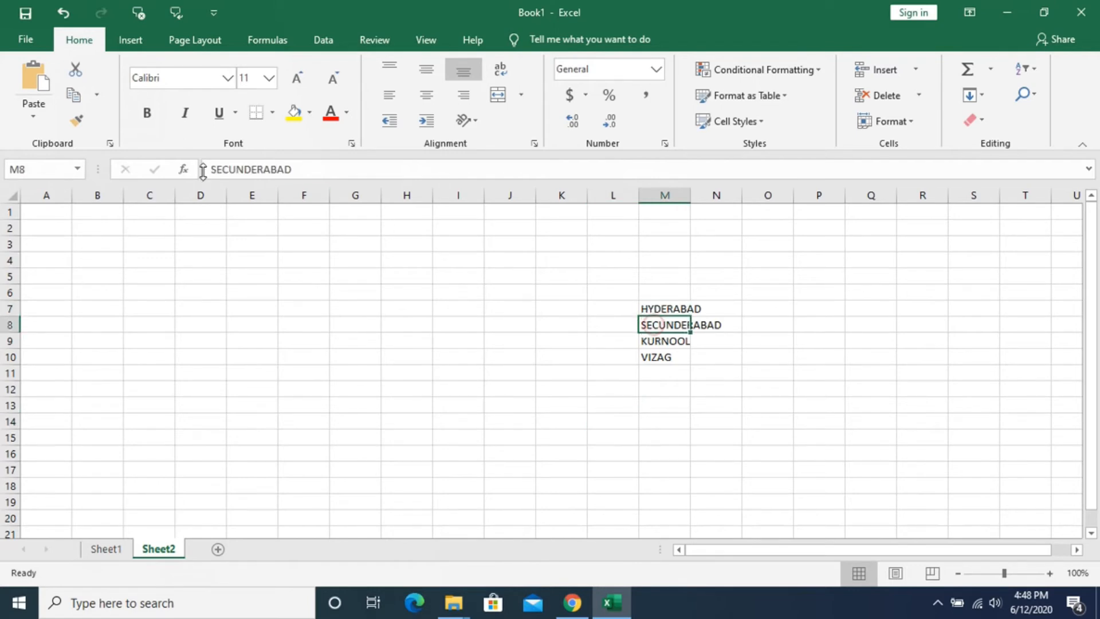
left_click(647, 343)
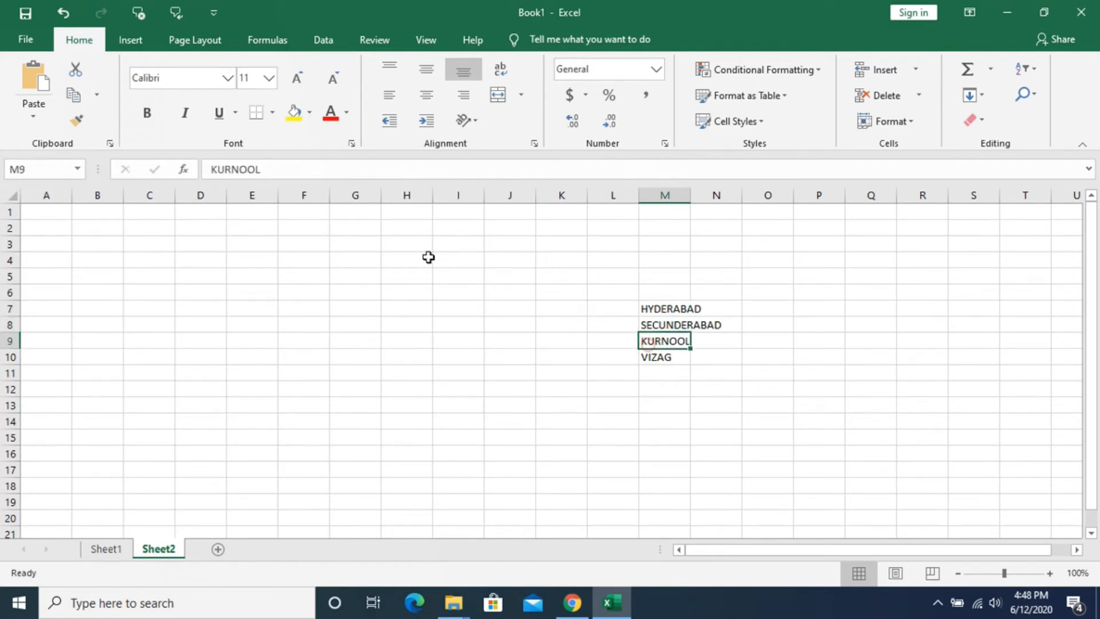
left_click(669, 358)
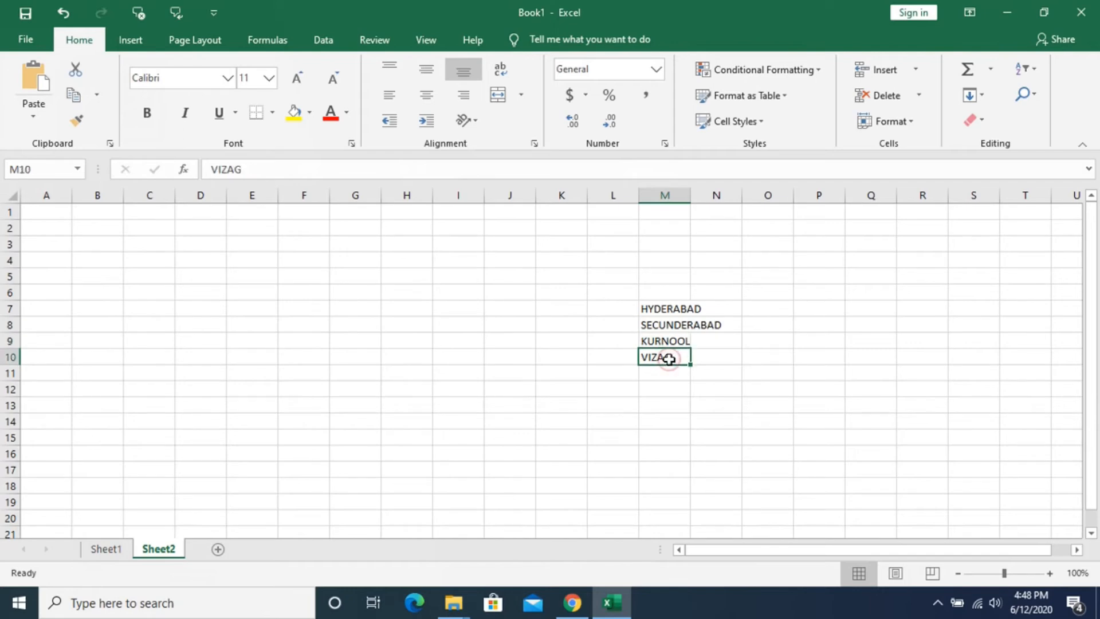
left_click(662, 403)
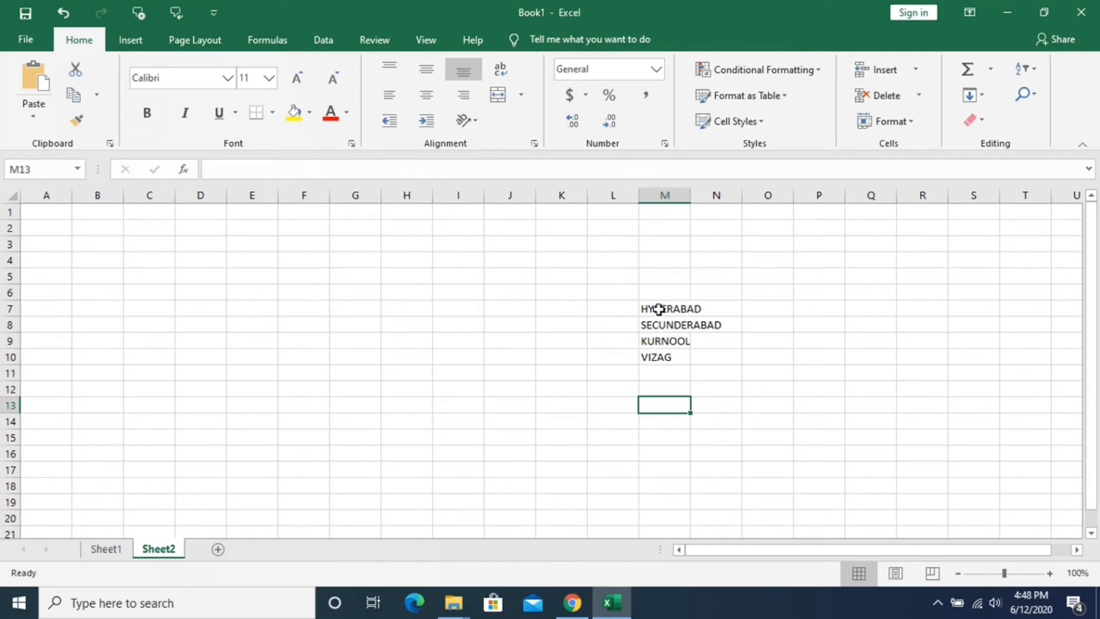
left_click_drag(659, 309, 658, 362)
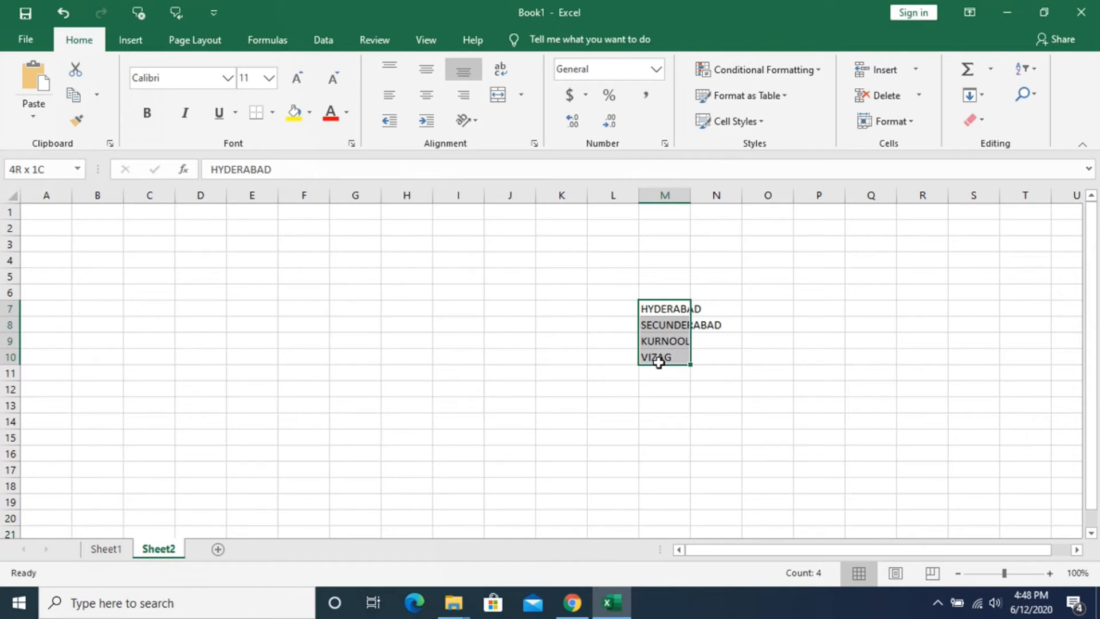
left_click_drag(658, 361, 658, 359)
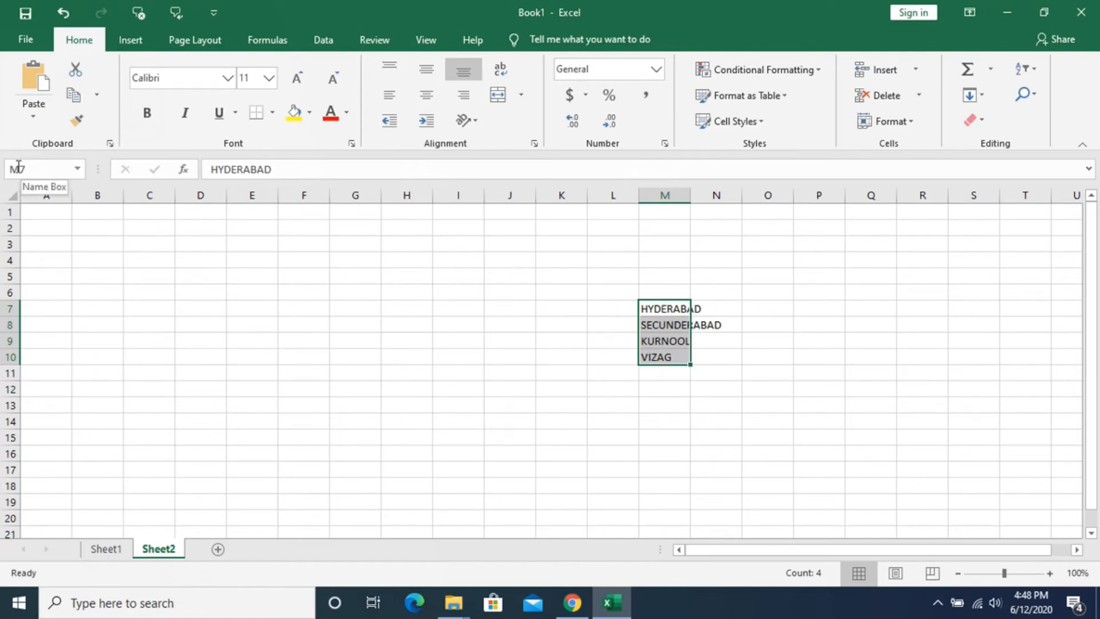
left_click(665, 427)
left_click(653, 306)
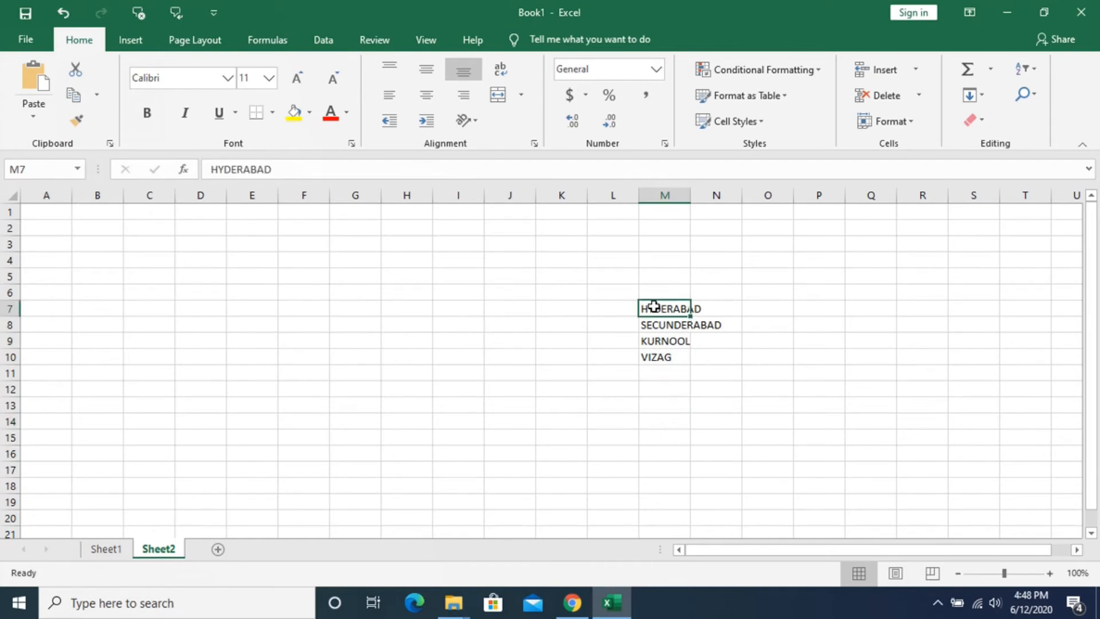
left_click(659, 359)
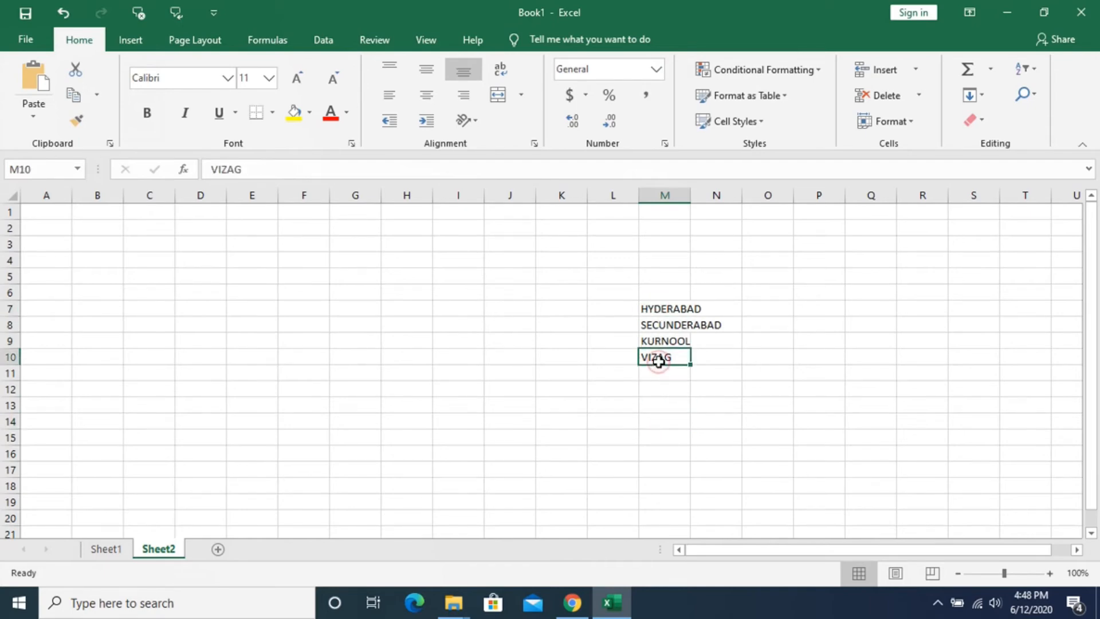
left_click(666, 426)
Name the location list range M7:M10 on Sheet2 CITIES.
left_click(665, 312)
left_click_drag(665, 311, 663, 356)
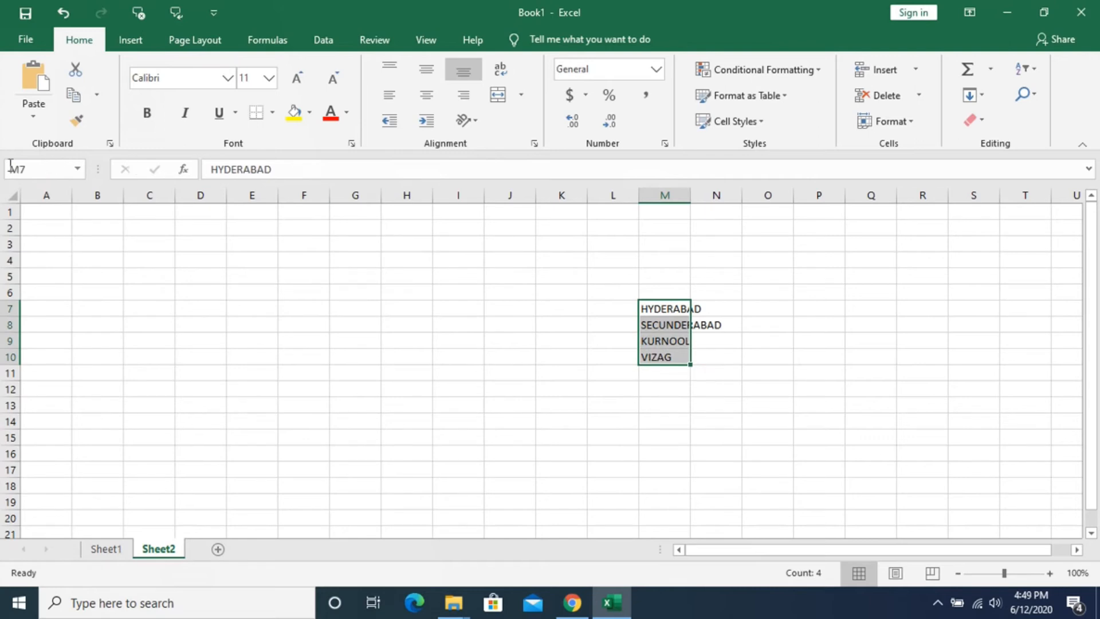
left_click(31, 170)
type("c")
Check the individual location cells and the whole range M7:M10 for the assigned range name.
left_click(660, 309)
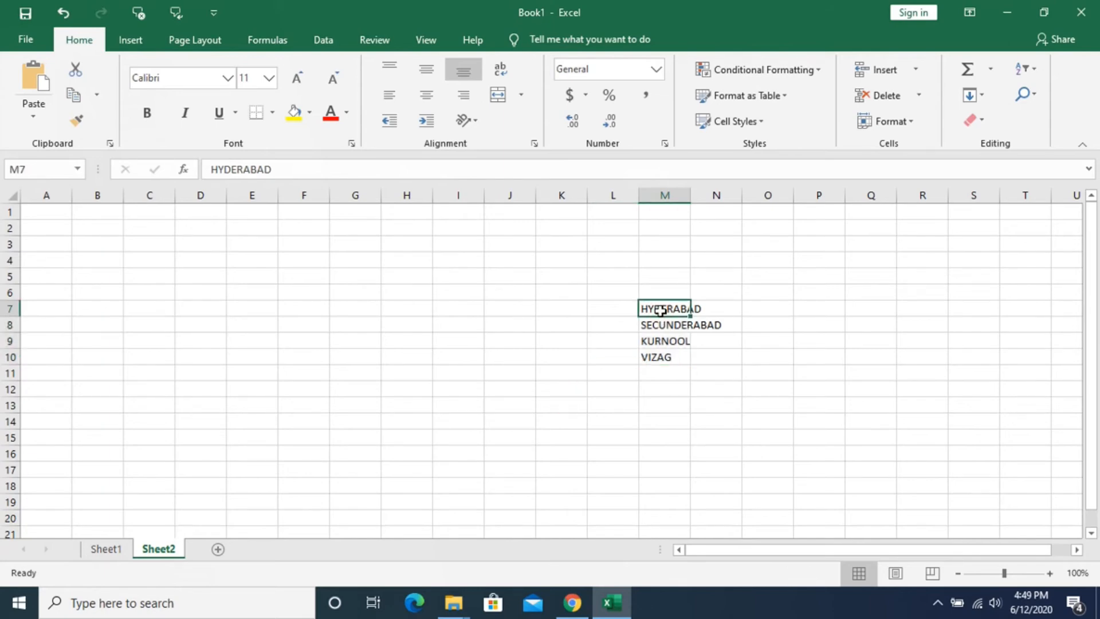
left_click(665, 329)
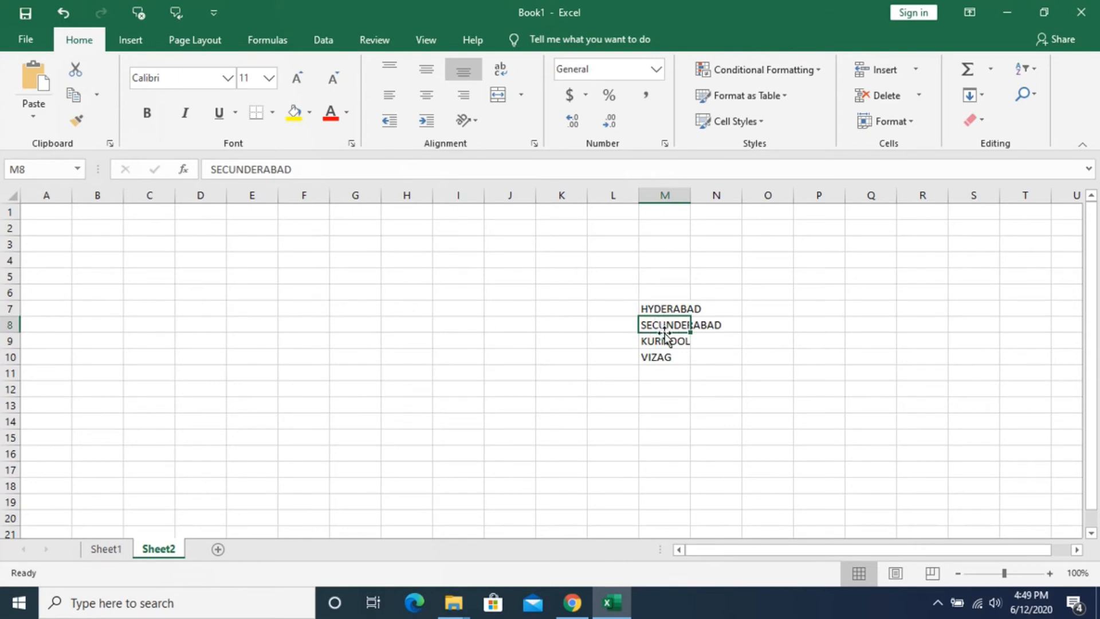
left_click(664, 340)
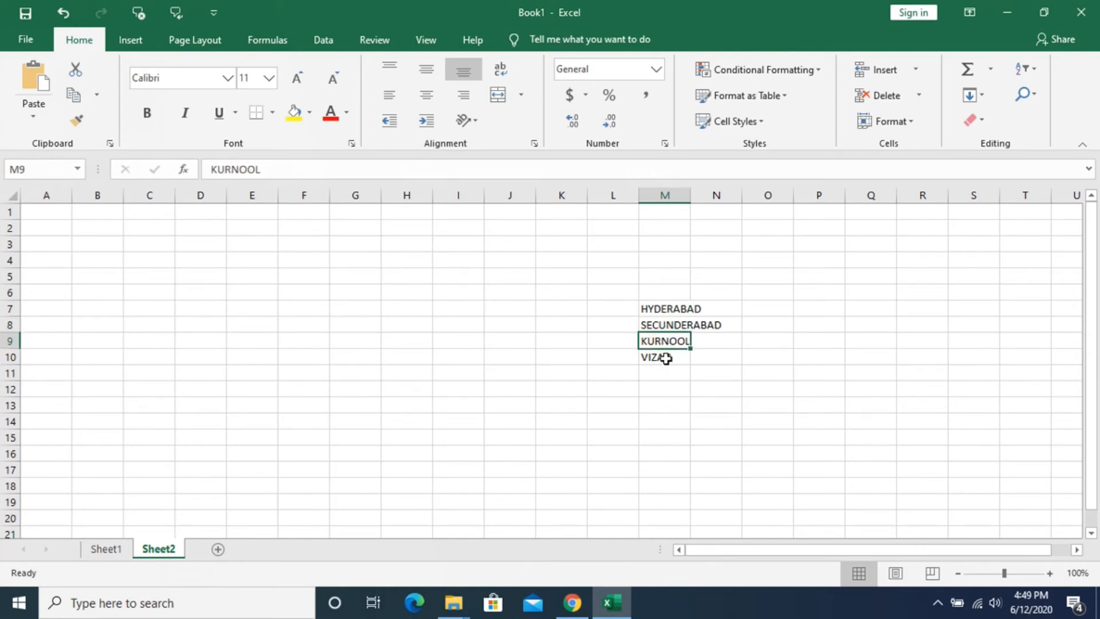
left_click(665, 358)
left_click(647, 402)
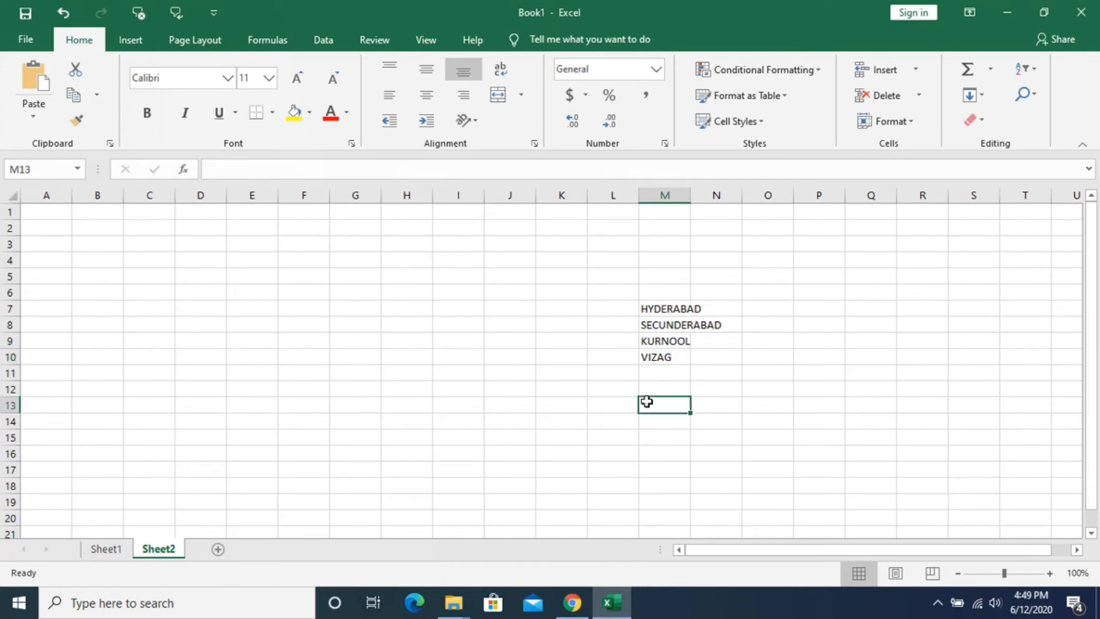
left_click_drag(663, 310, 662, 352)
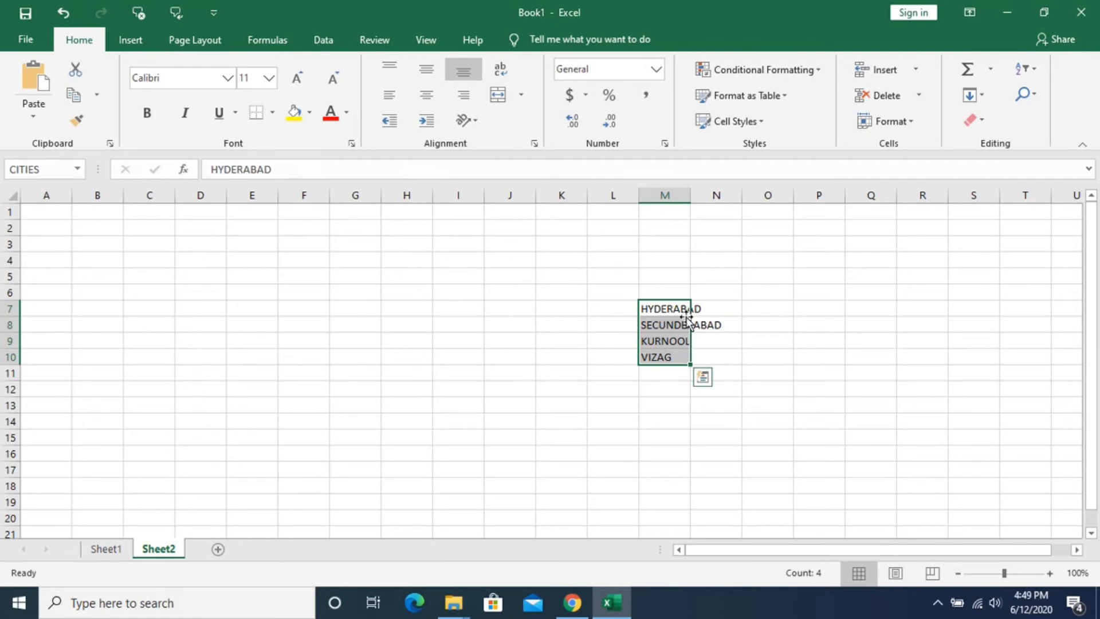
Return to Sheet1 and select the entire Location column D, with the data tools at hand.
left_click(106, 549)
left_click(661, 419)
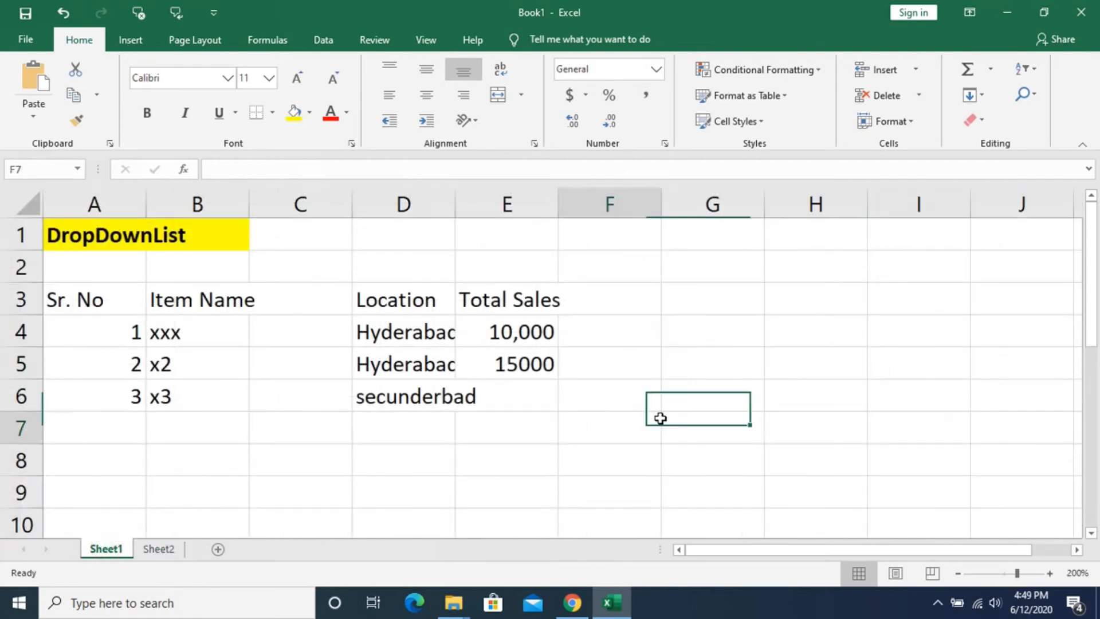
left_click_drag(396, 336, 372, 561)
left_click(404, 203)
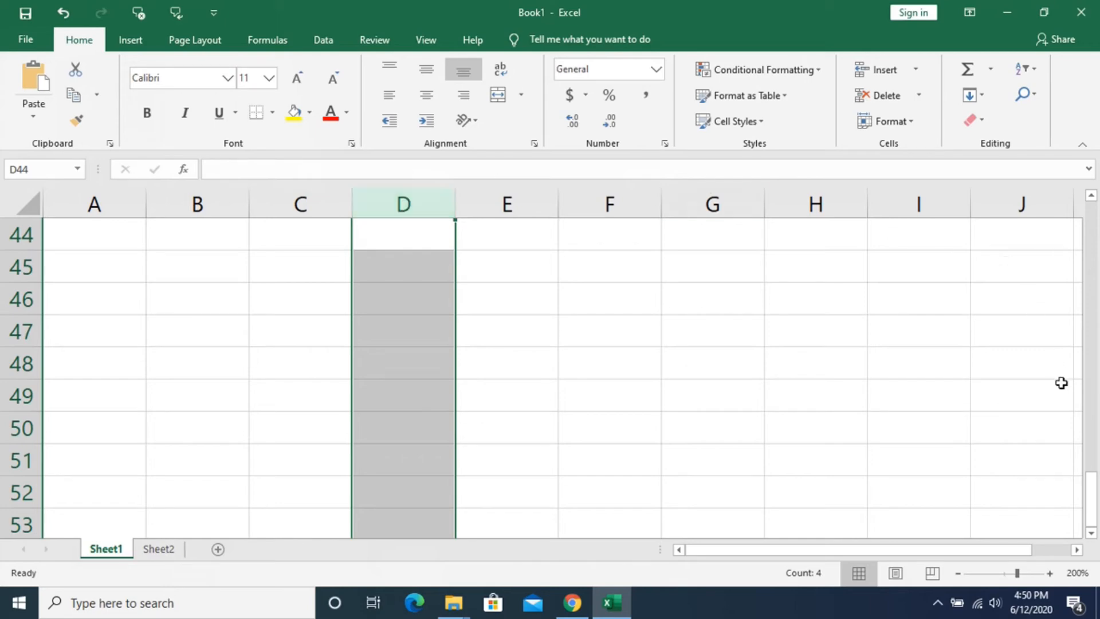
left_click_drag(1091, 504, 1095, 490)
left_click_drag(1095, 415, 1096, 216)
left_click(665, 349)
left_click_drag(405, 328, 396, 468)
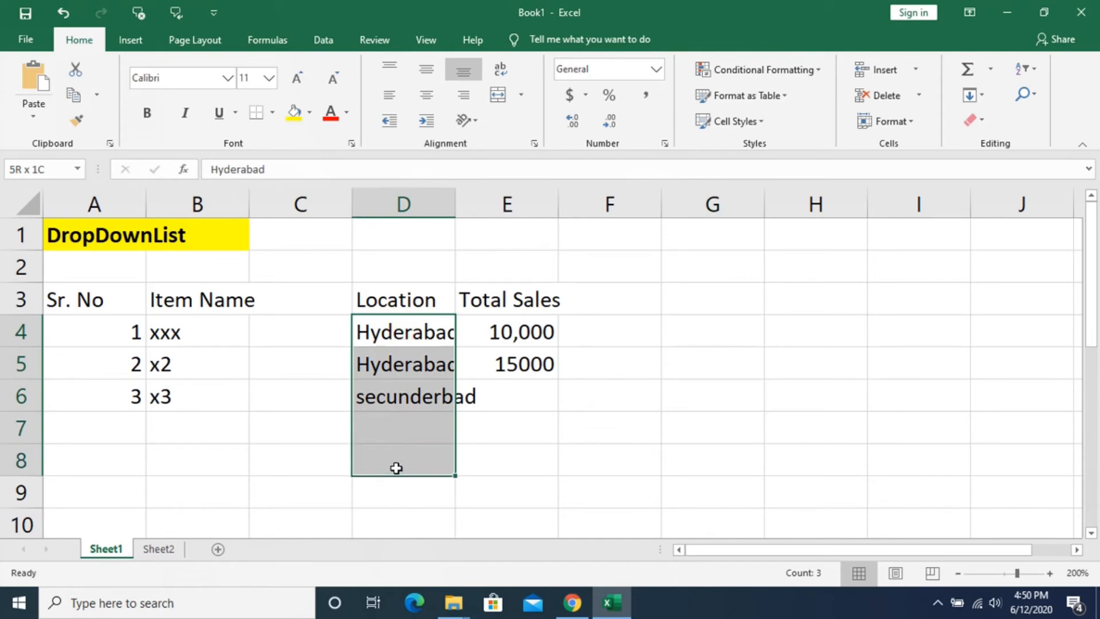
left_click(422, 204)
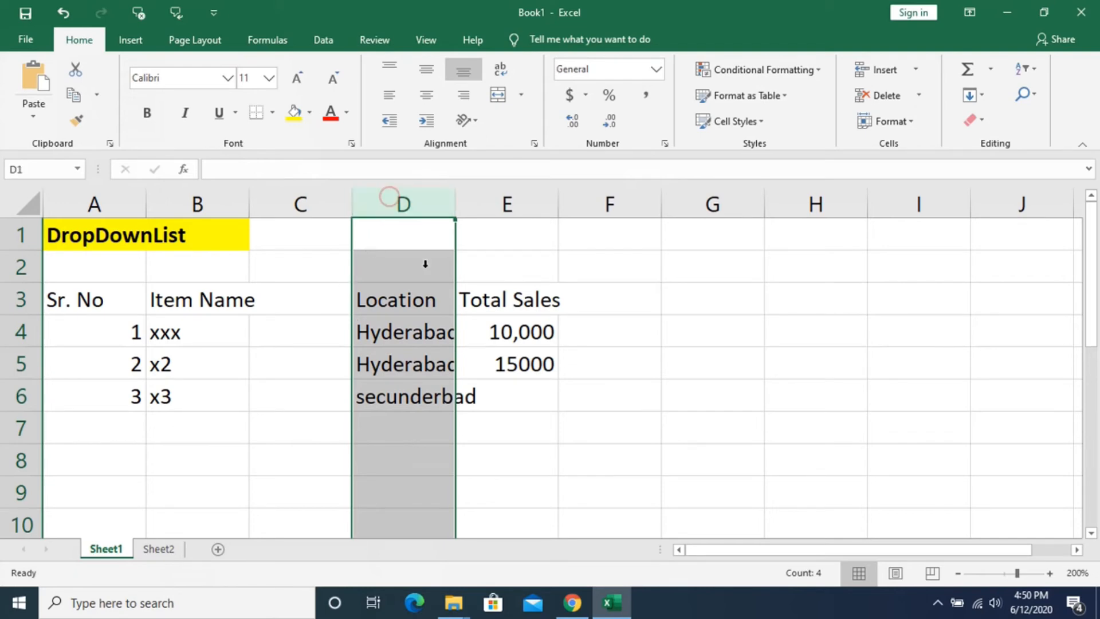
left_click(631, 376)
left_click(407, 331)
left_click_drag(407, 331, 420, 493)
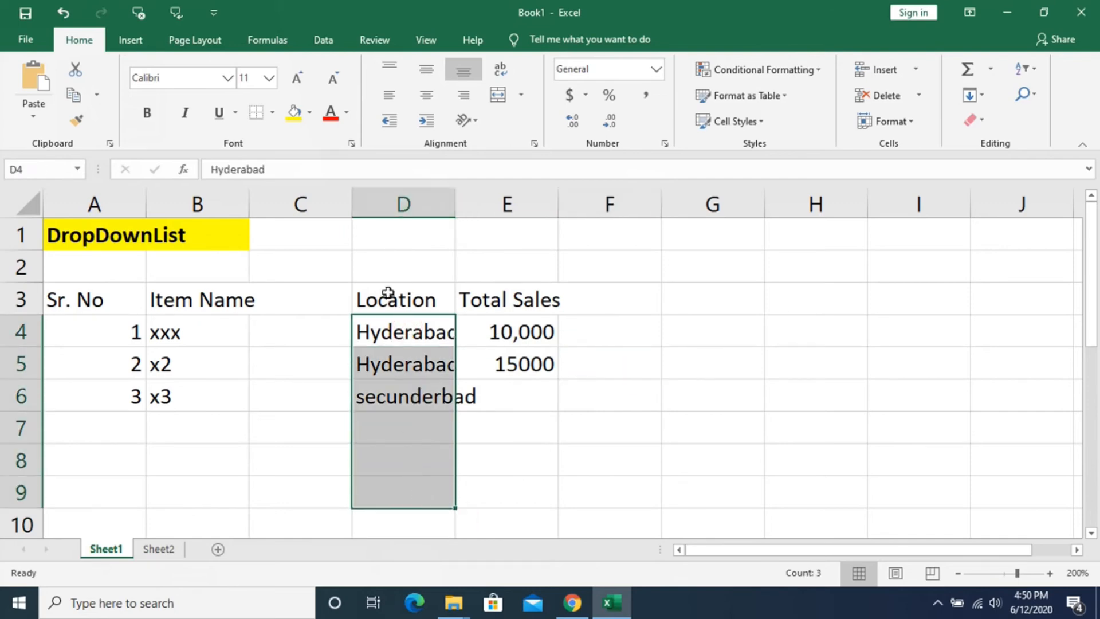
left_click(404, 204)
left_click(325, 44)
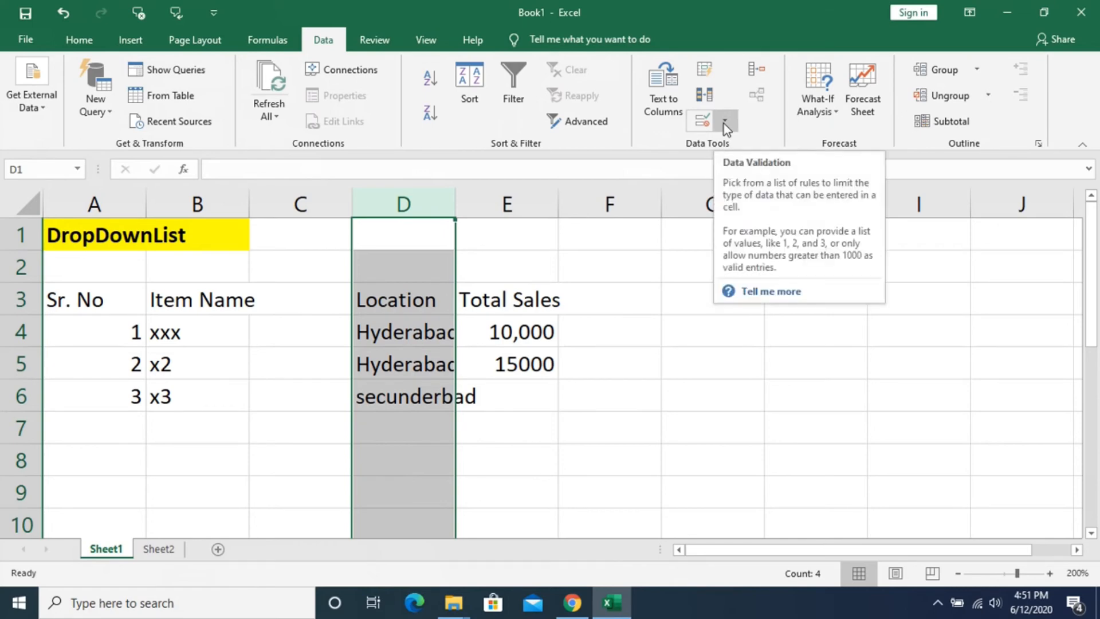
left_click(707, 313)
key("alt+d")
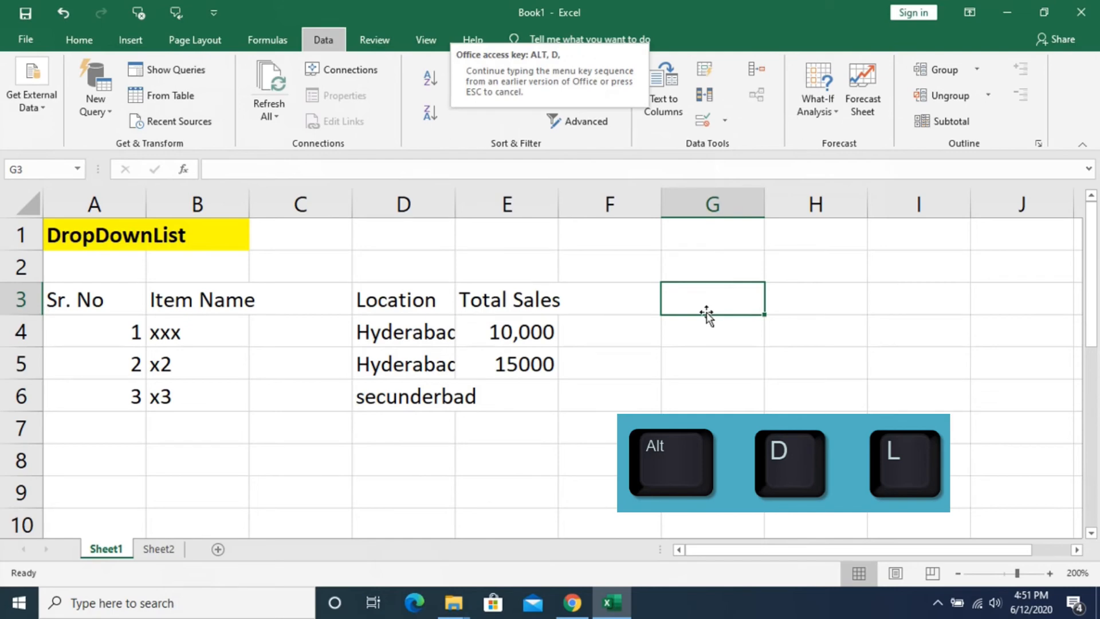
key("l")
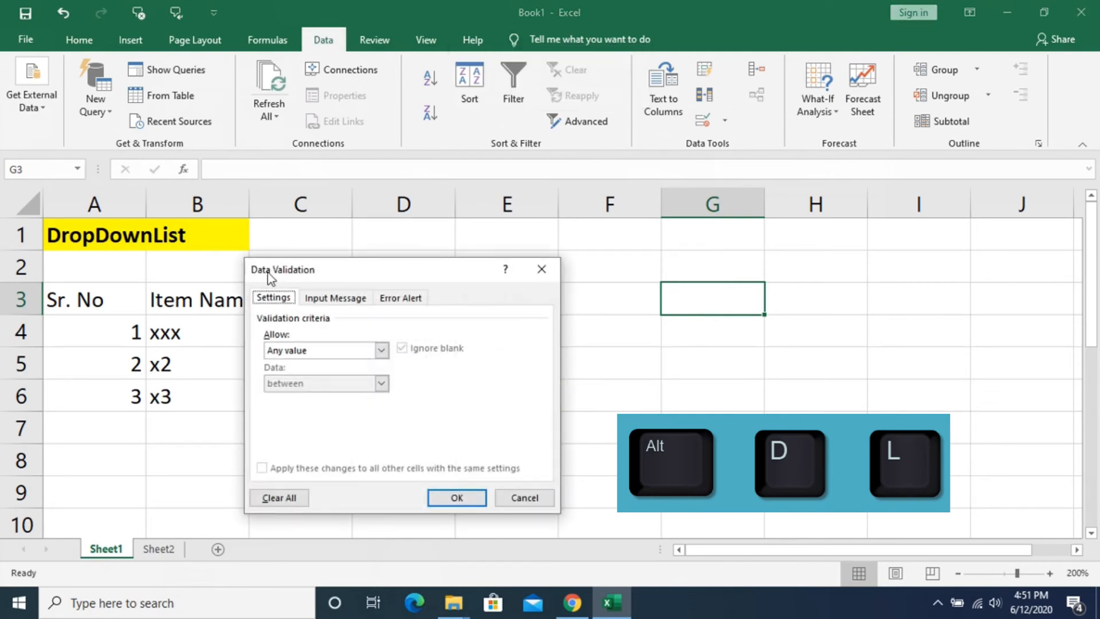
left_click(540, 270)
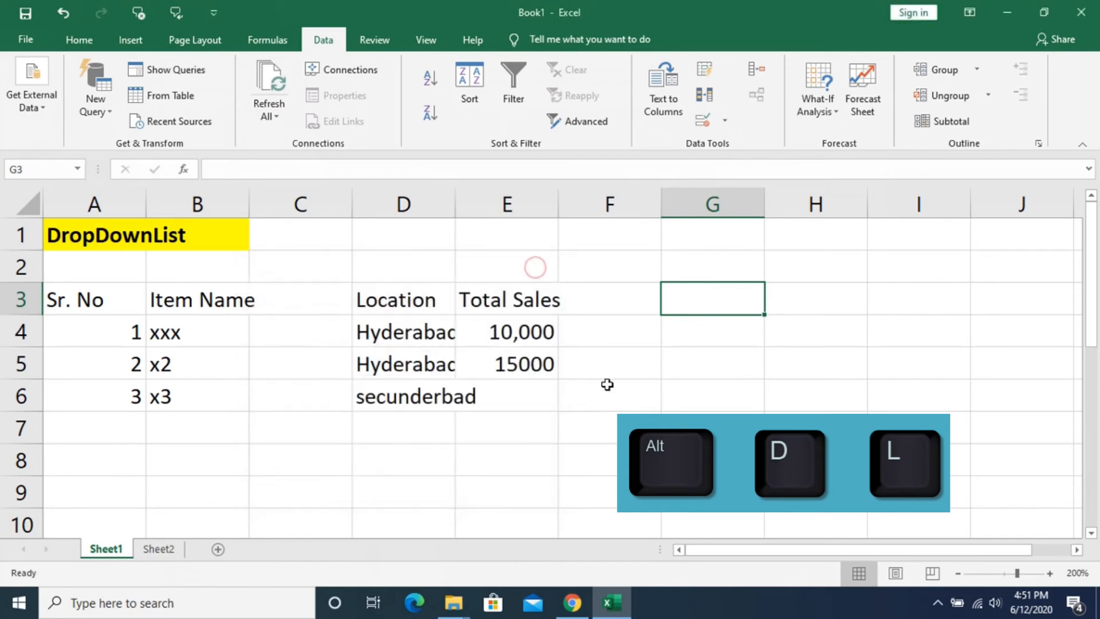
left_click(608, 384)
left_click(397, 200)
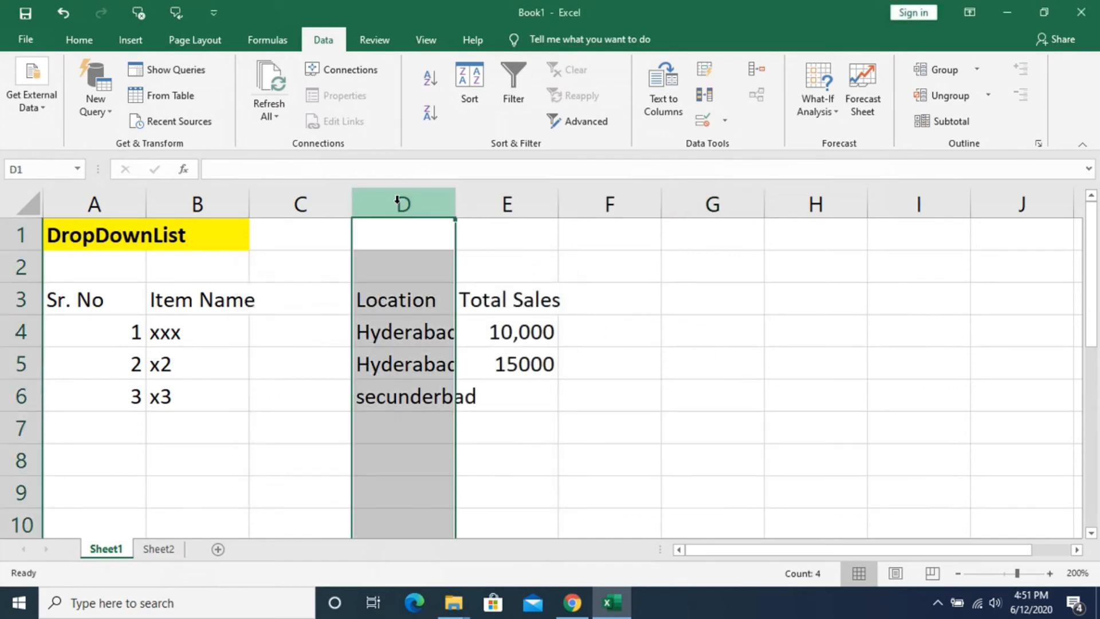
key("alt")
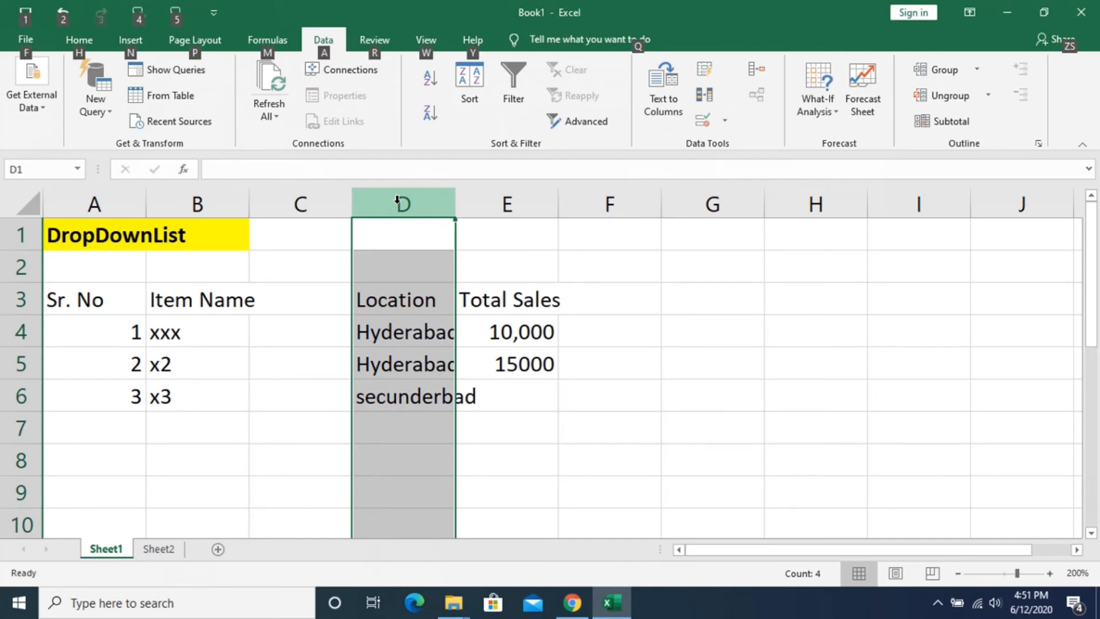
key("d")
key("l")
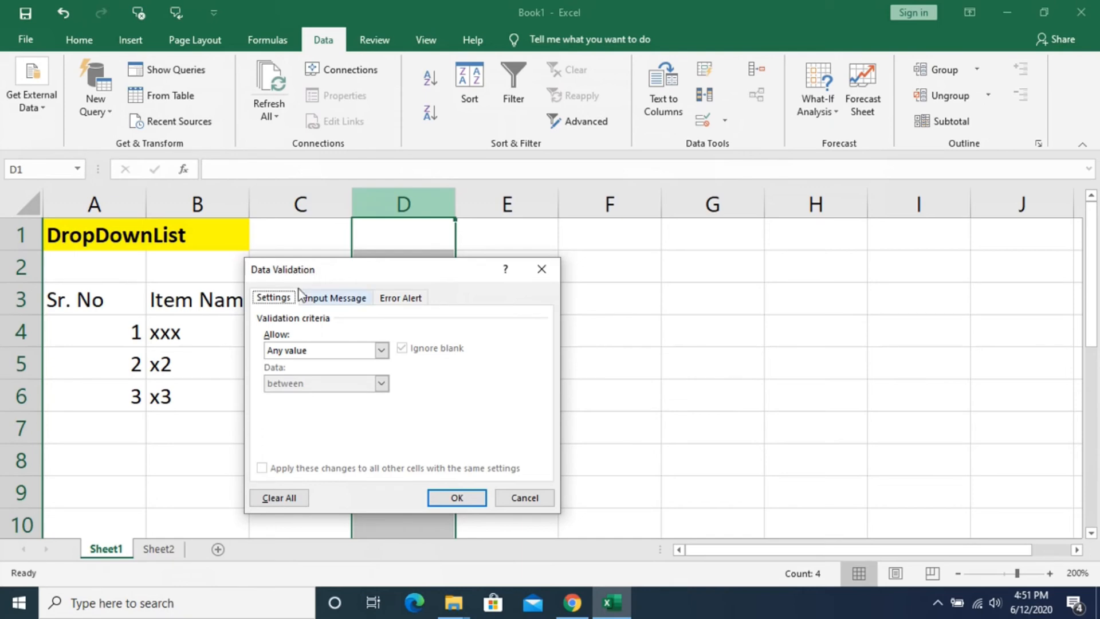
left_click(380, 350)
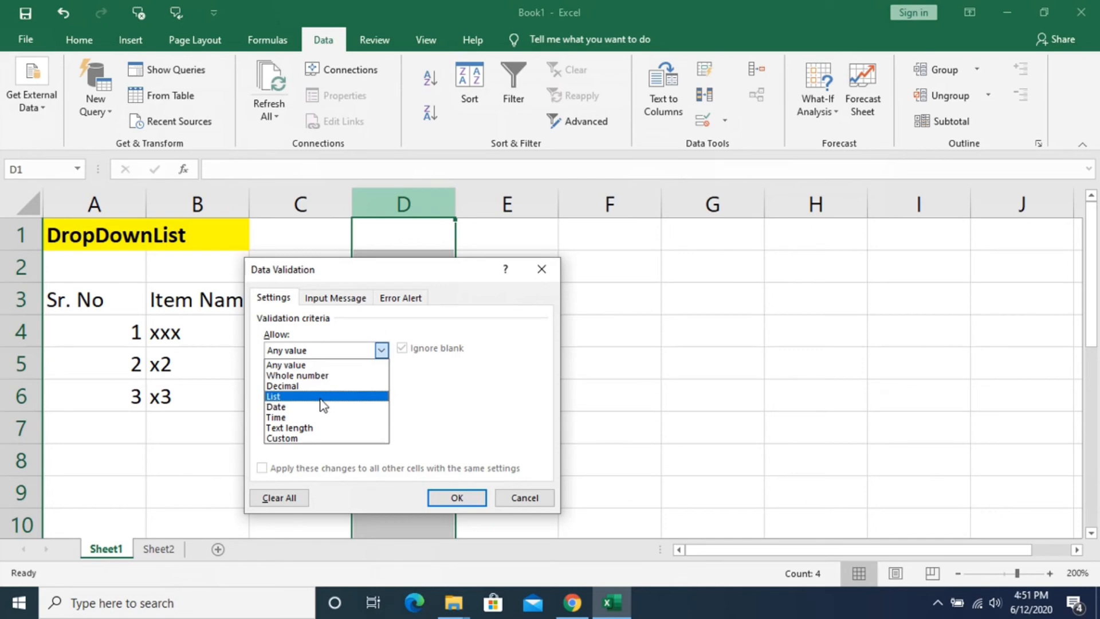
left_click(522, 496)
left_click(522, 497)
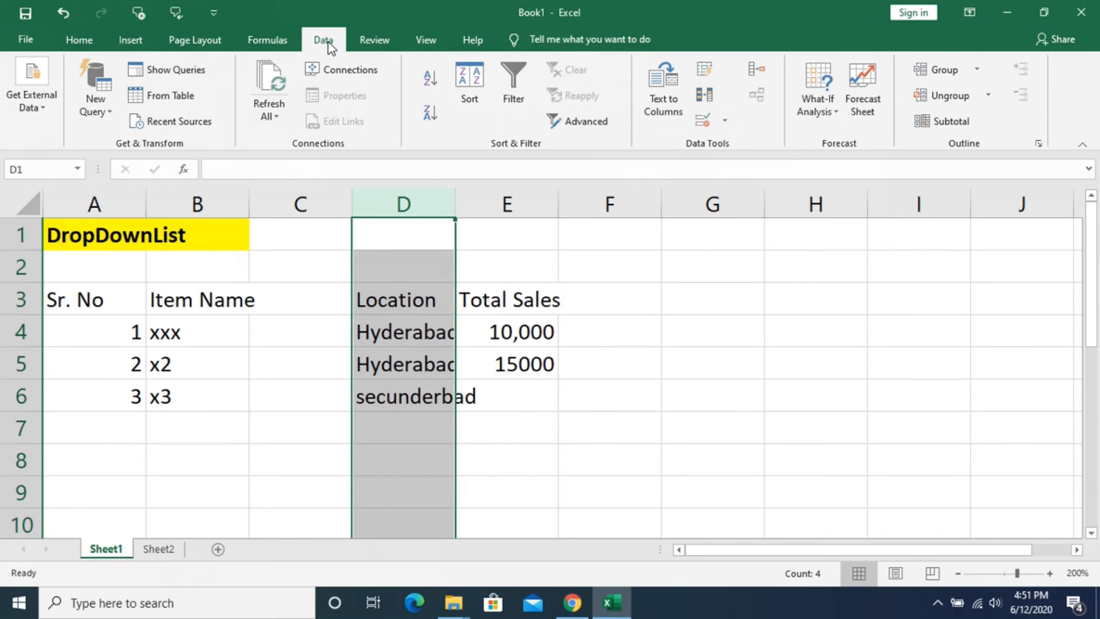
Start a Data Validation rule for the selected Location column and set the allowed criteria to List.
left_click(726, 121)
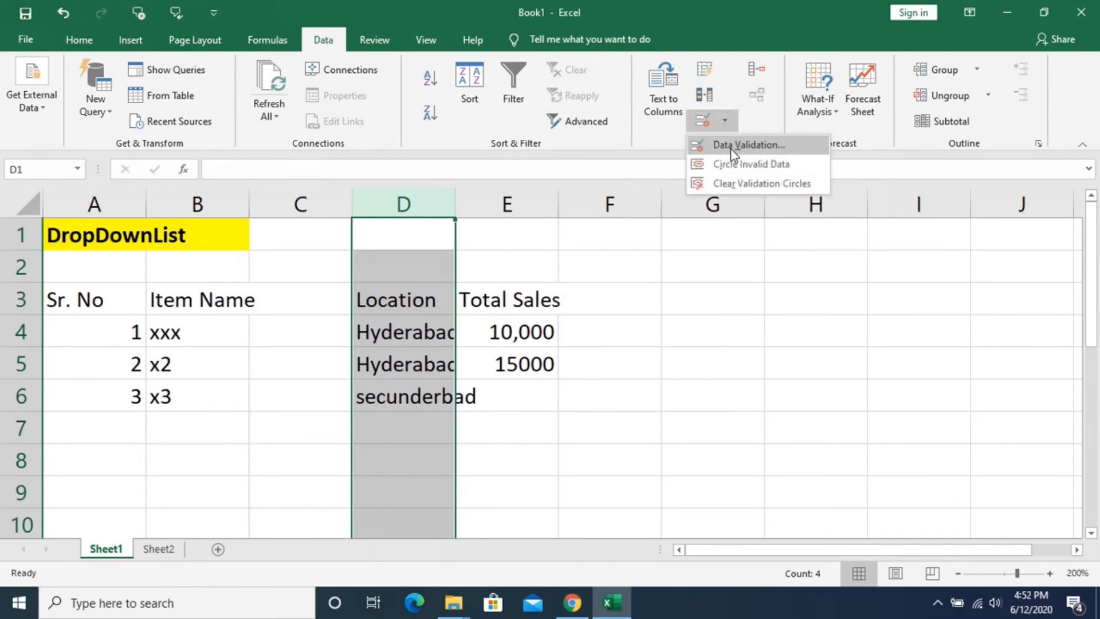
left_click(731, 149)
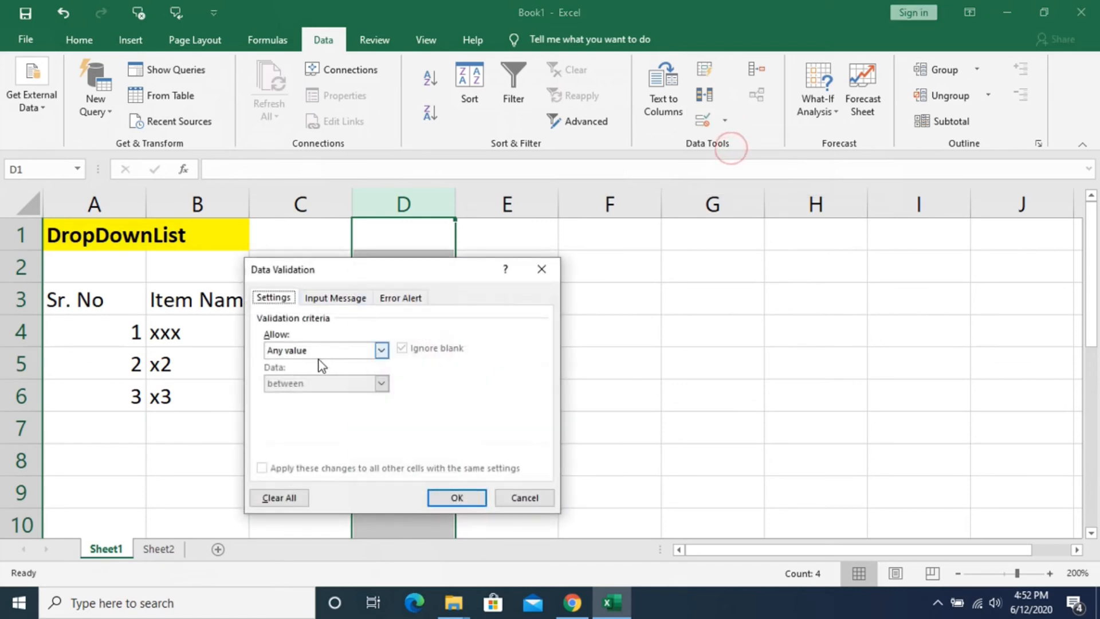
left_click(381, 350)
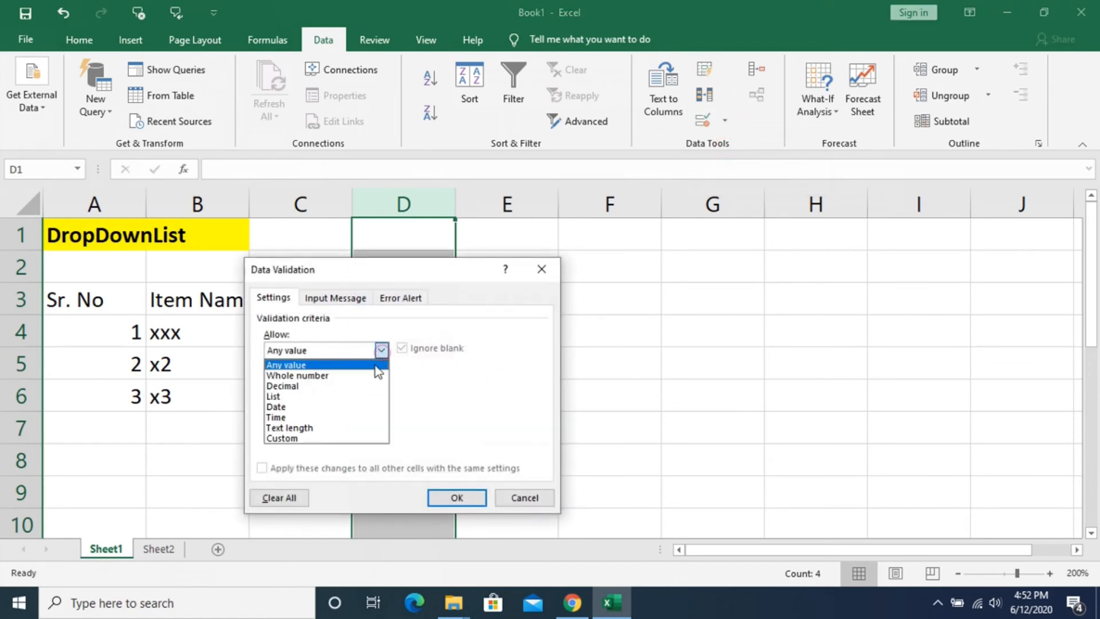
left_click(342, 397)
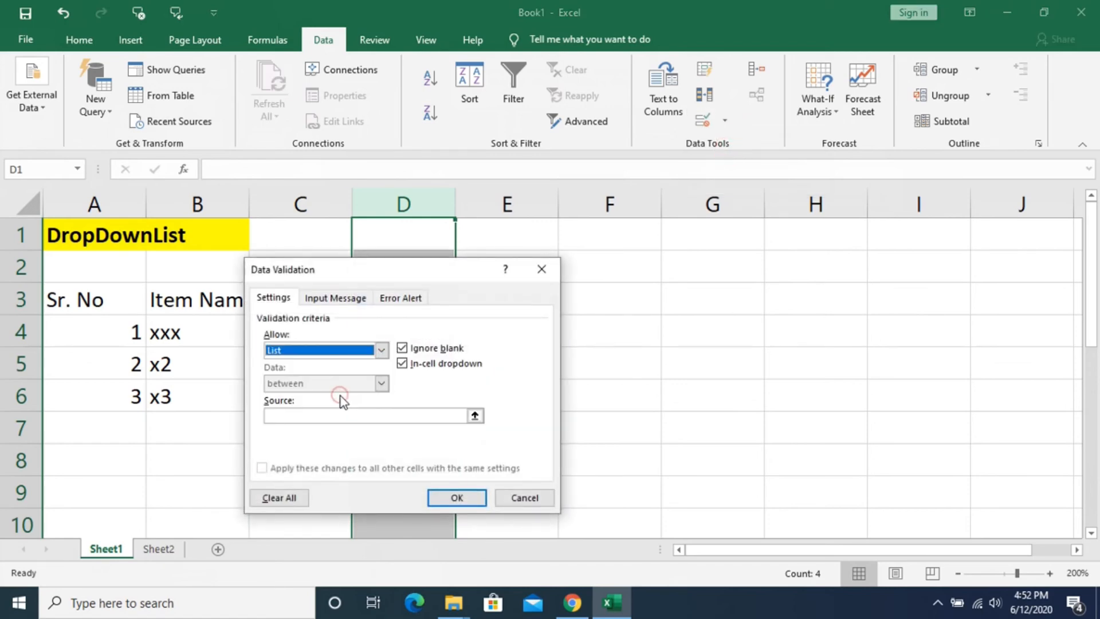
Set the validation list's source to =CITIES and apply the rule to the Location column.
left_click(287, 417)
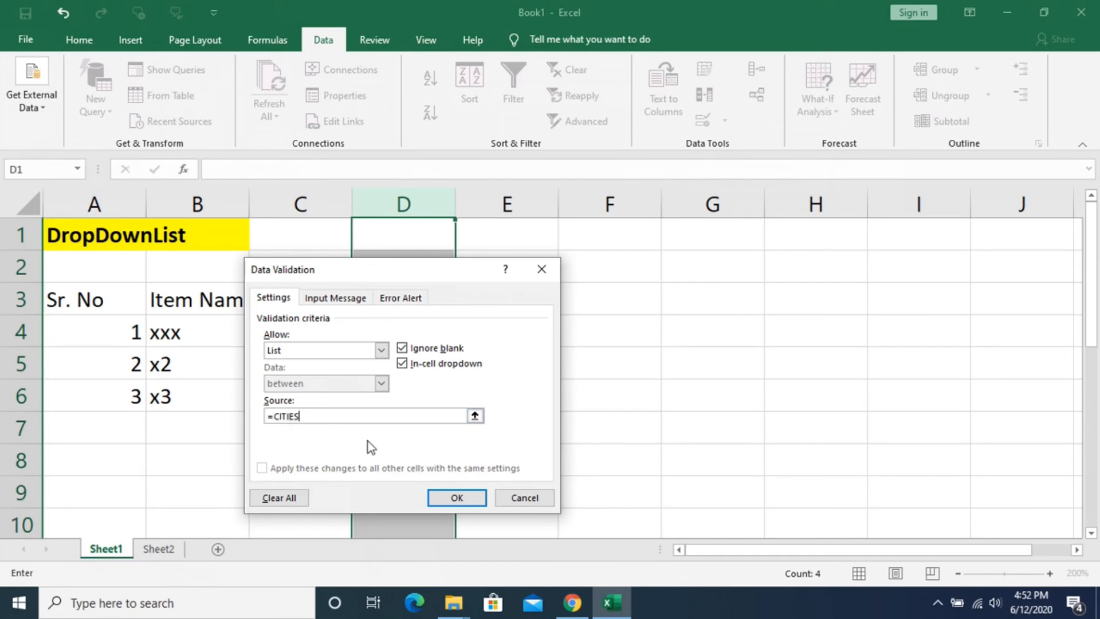
left_click(453, 497)
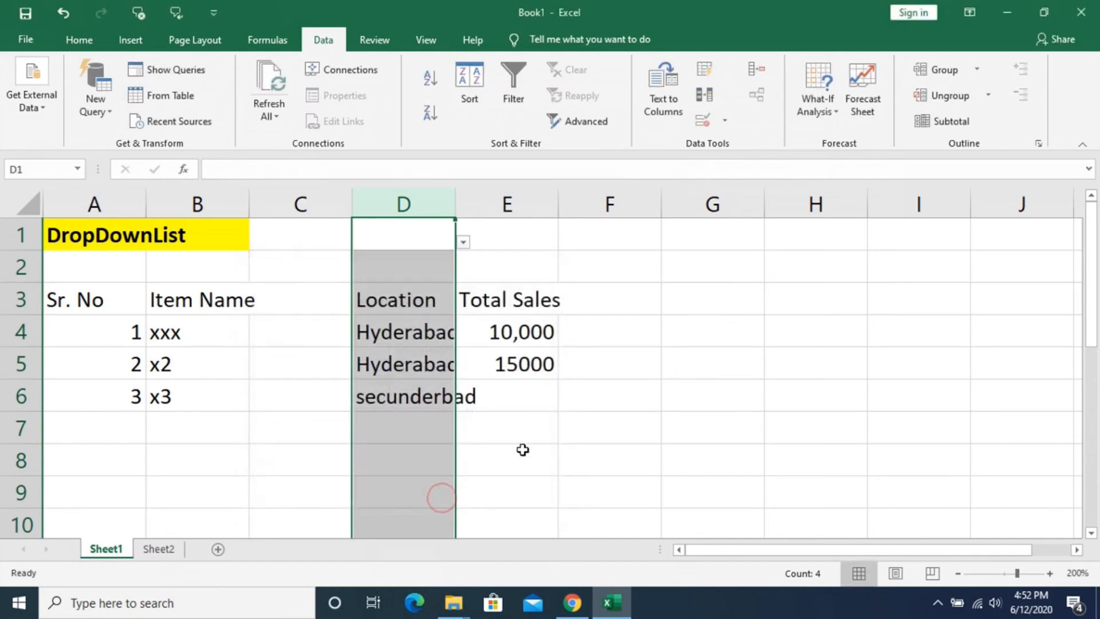
left_click(539, 445)
left_click(178, 335)
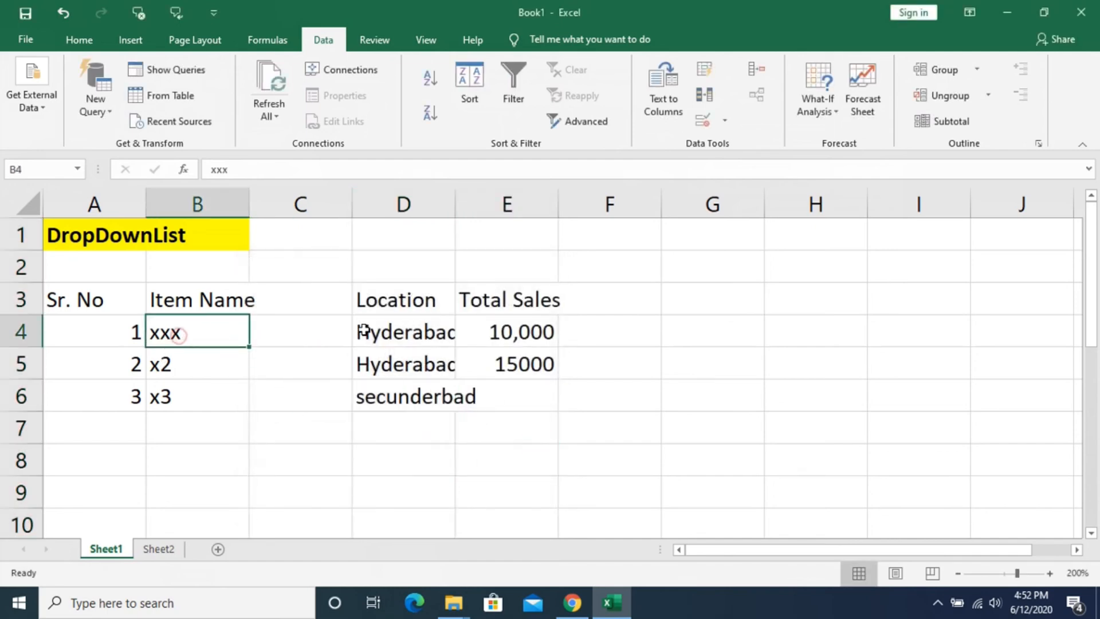
Choose HYDERABAD from the drop-down list for the Location cells D4, D5 and D6.
left_click(393, 333)
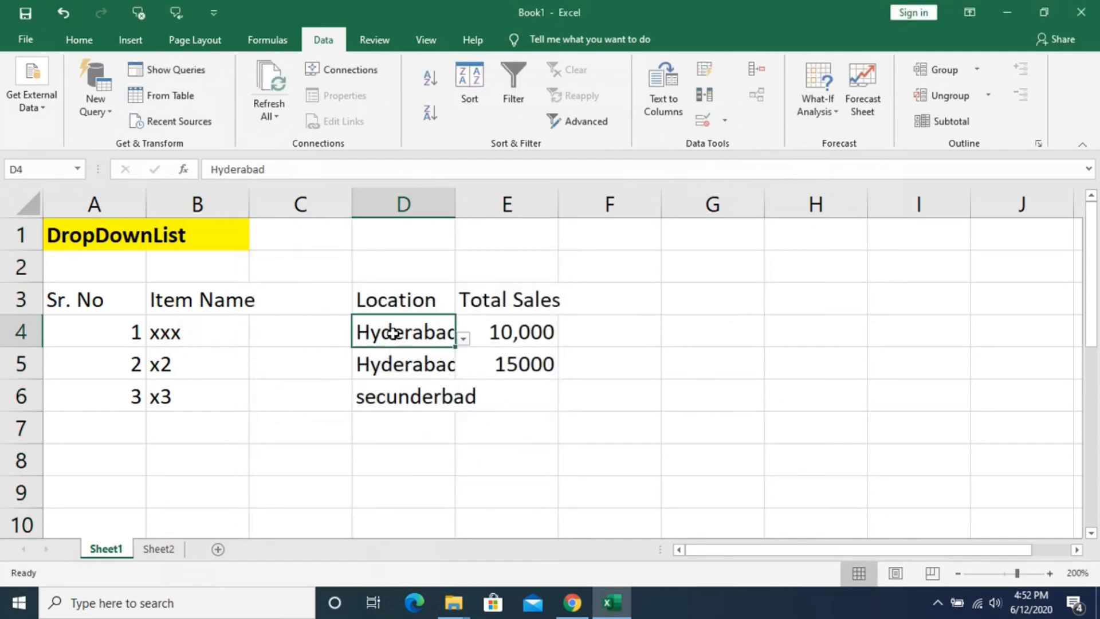
left_click(464, 338)
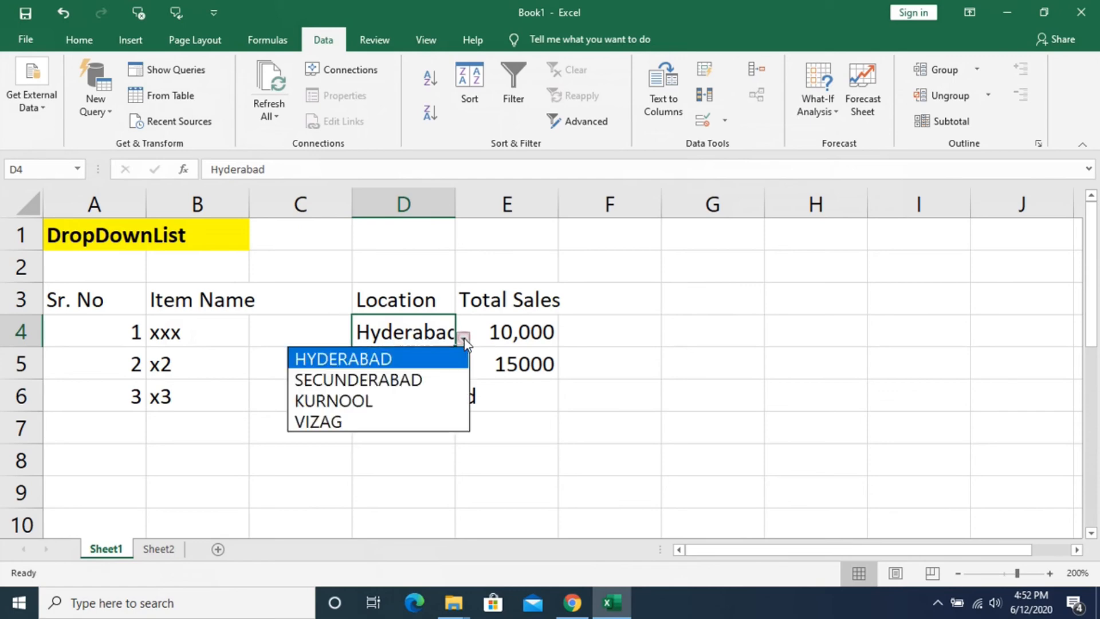
left_click(404, 361)
left_click(454, 368)
left_click(461, 370)
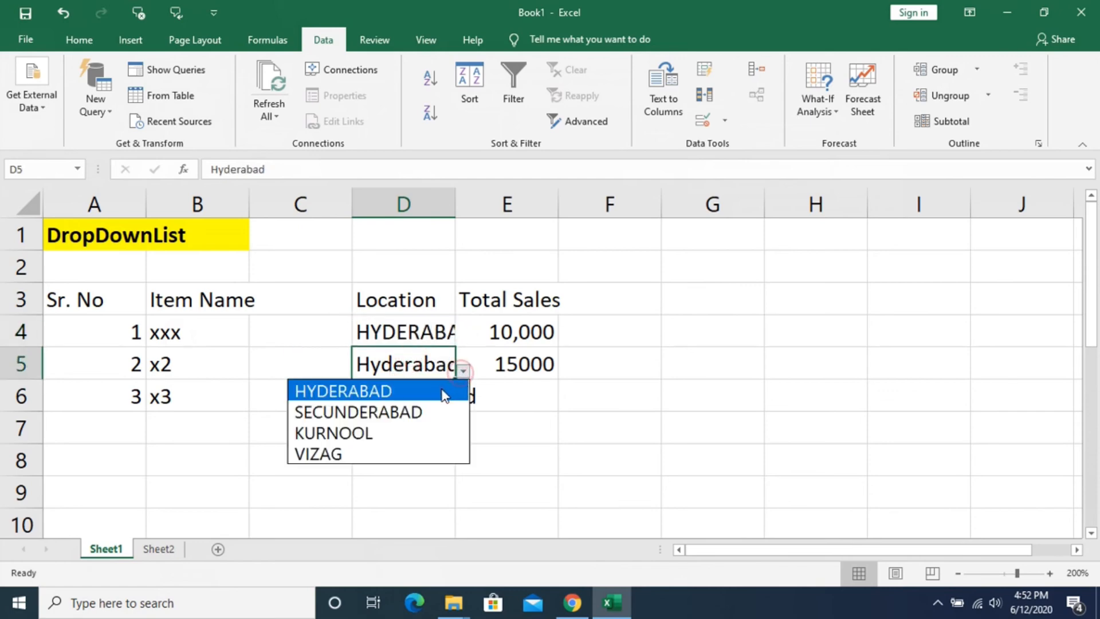
left_click(453, 388)
left_click(455, 401)
left_click(461, 403)
left_click(439, 421)
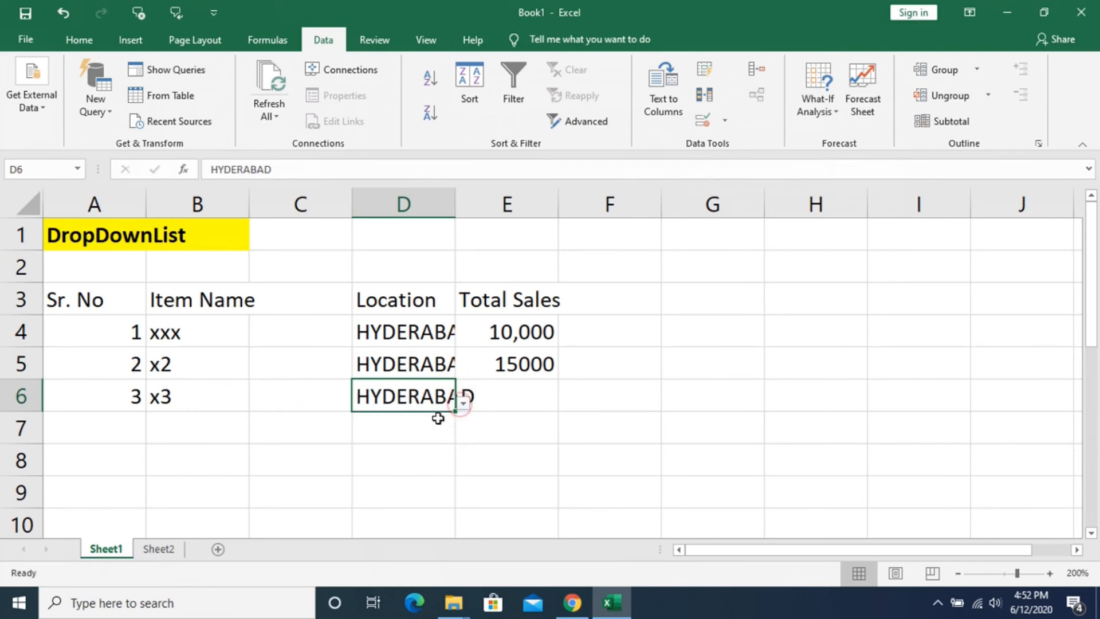
Add a row 7 entry with serial number 4 and item name X4.
left_click(126, 421)
type("4")
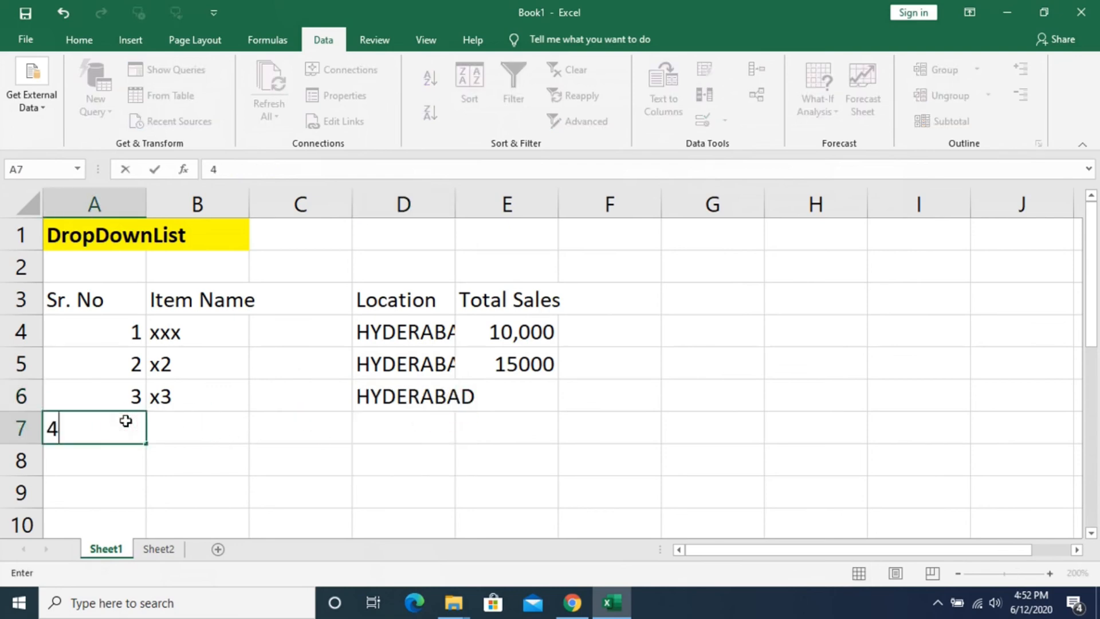
left_click(195, 416)
type("X4")
key("Return")
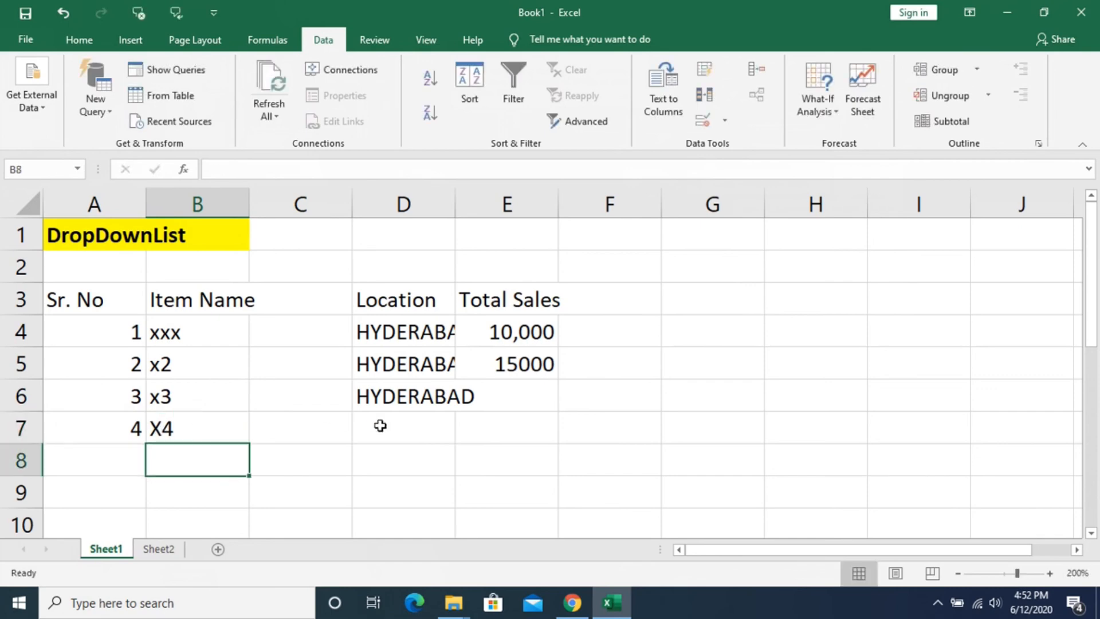
Pick SECUNDERABAD for Location cell D7 and KURNOOL for D8 from their drop-down lists.
left_click(375, 422)
left_click(463, 435)
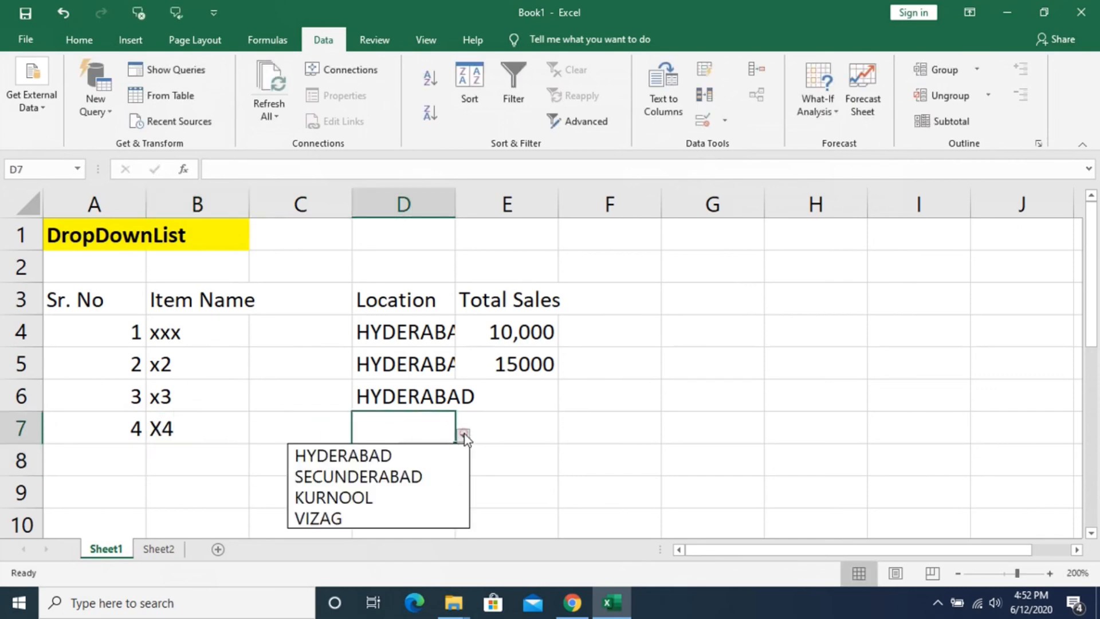
left_click(430, 481)
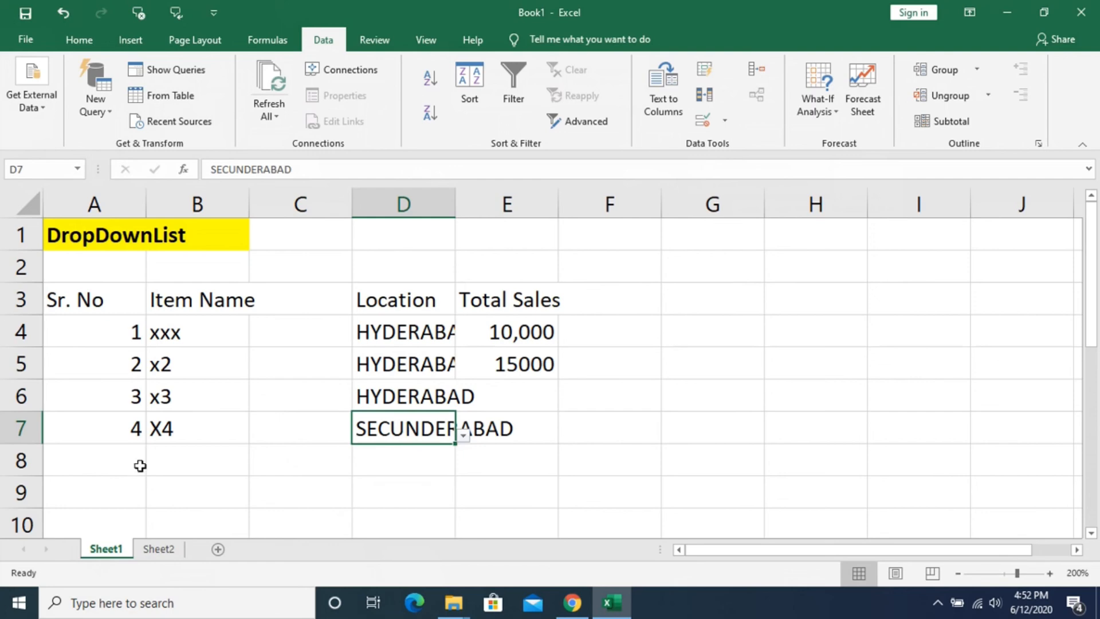
left_click(401, 459)
left_click(464, 468)
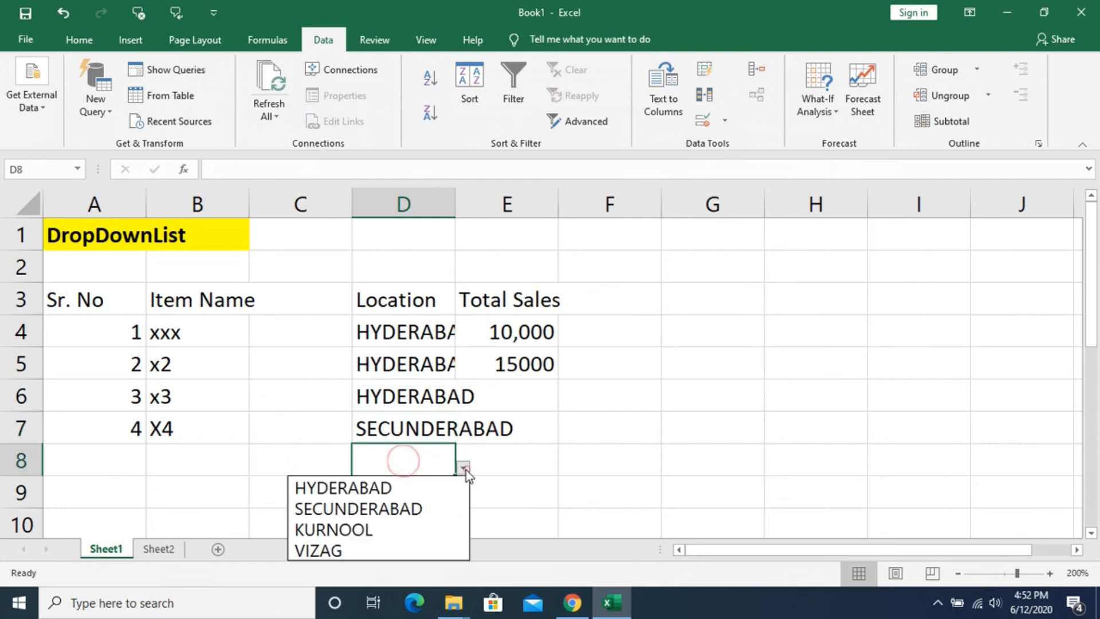
left_click(409, 529)
Pick SECUNDERABAD from the drop-down list in Location cell D9.
scroll(417, 365, "down", 2)
left_click(408, 305)
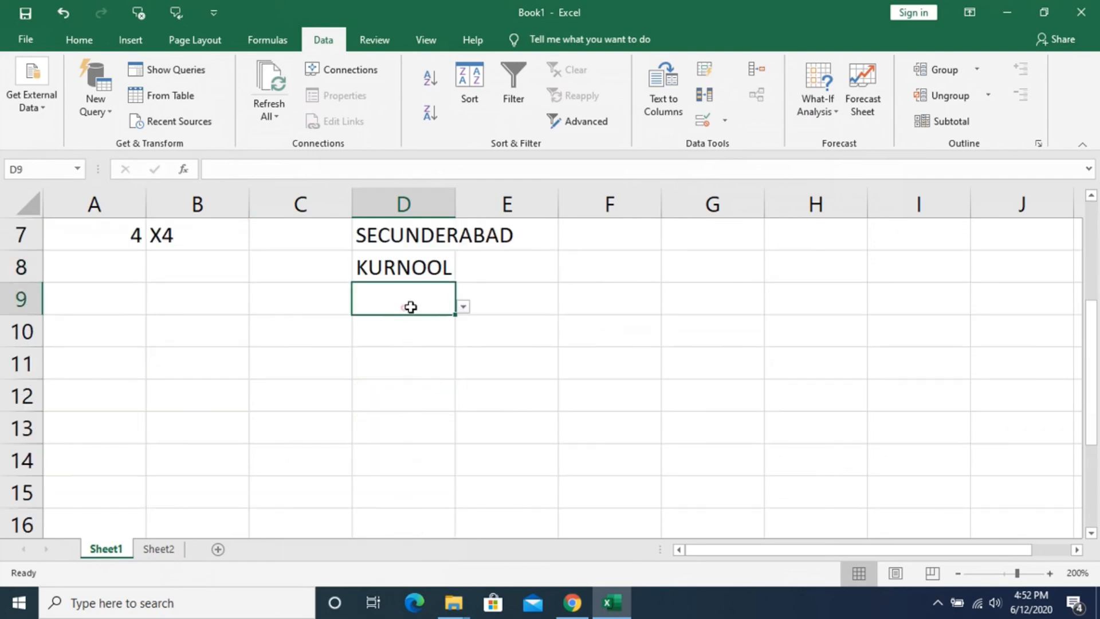
left_click(463, 306)
left_click(431, 355)
left_click(425, 367)
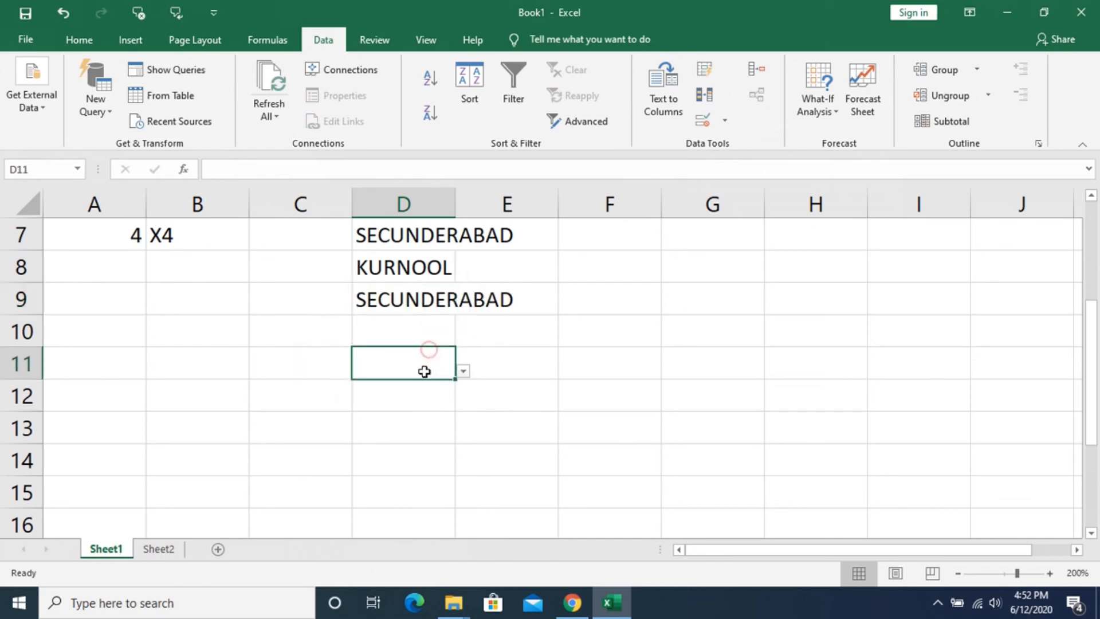
Check far down column D, at cell D69, whether the drop-down list is available there too.
left_click(406, 195)
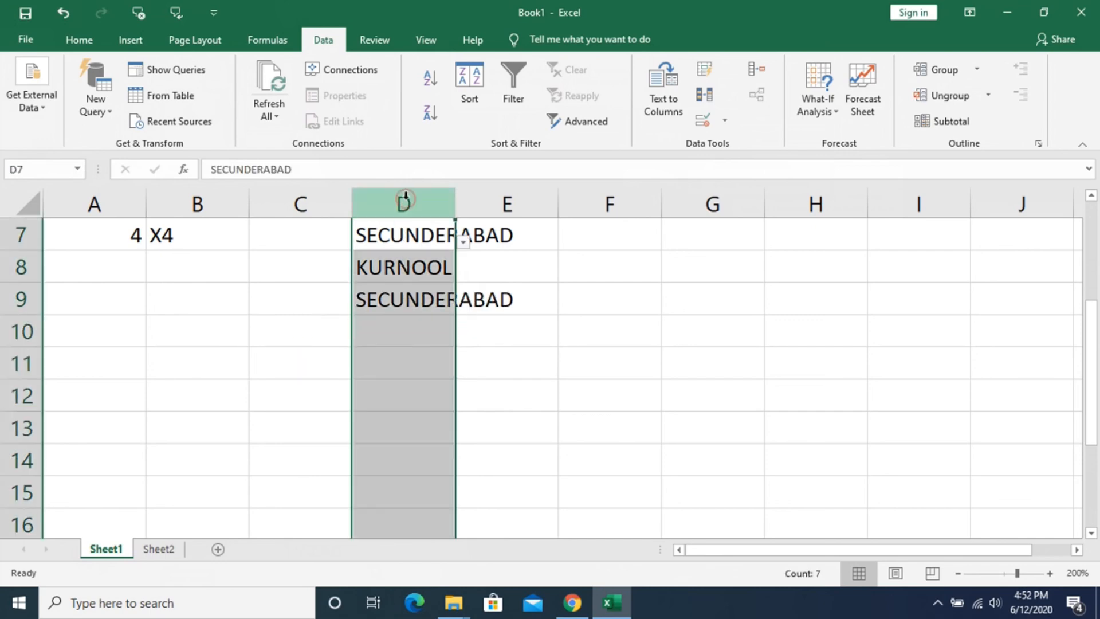
scroll(403, 342, "down", 19)
left_click(393, 391)
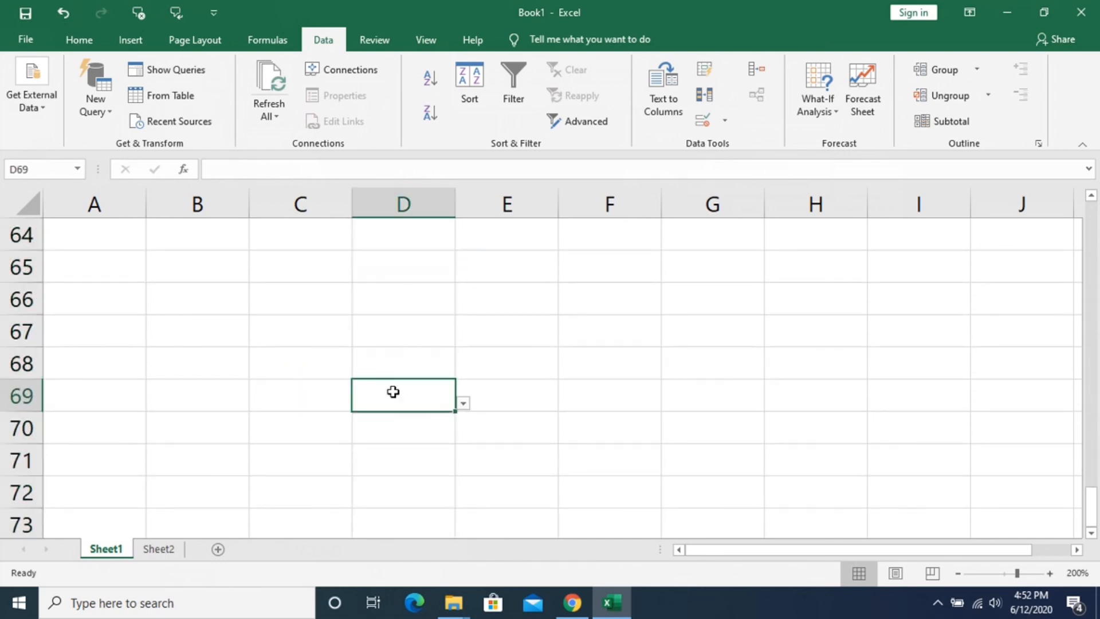
left_click(462, 403)
left_click(463, 403)
scroll(494, 342, "up", 20)
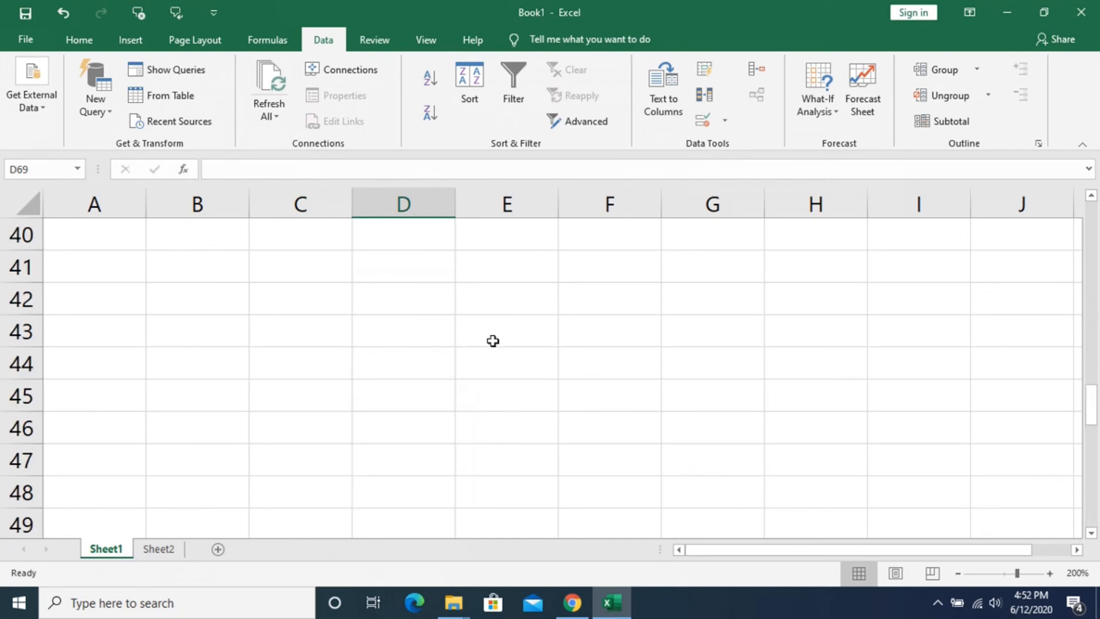
left_click_drag(710, 295, 730, 494)
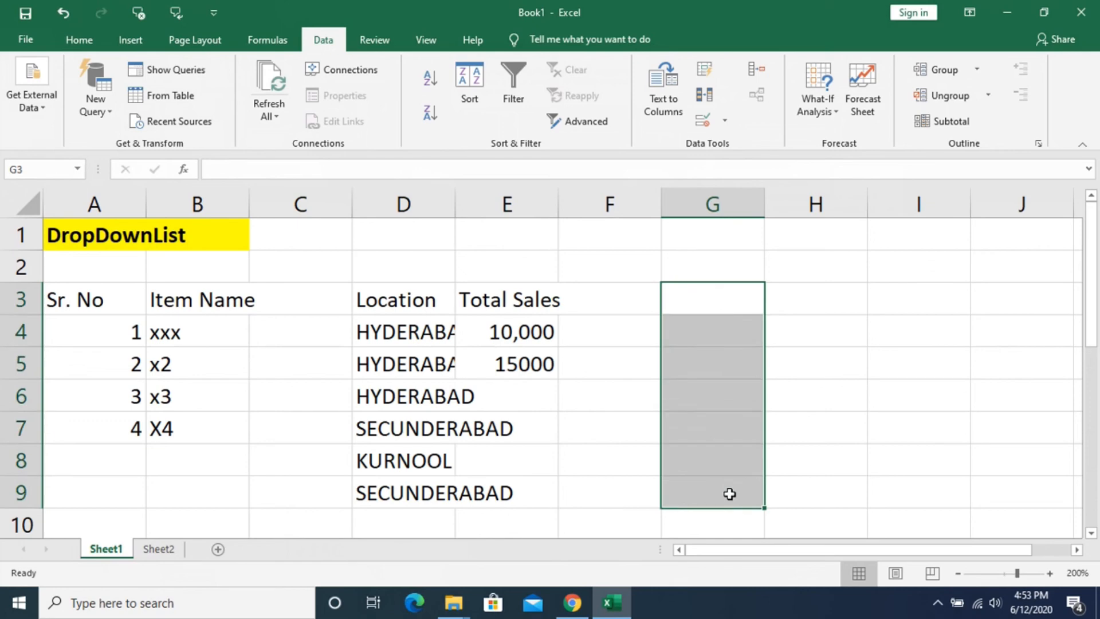
key("alt")
key("d")
key("l")
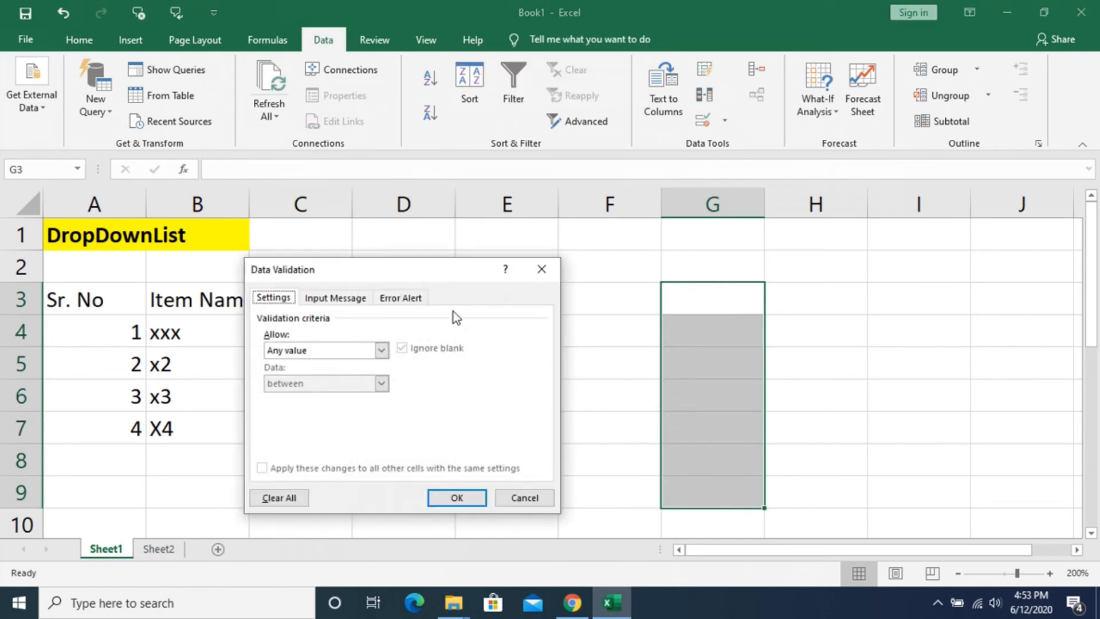
left_click(539, 270)
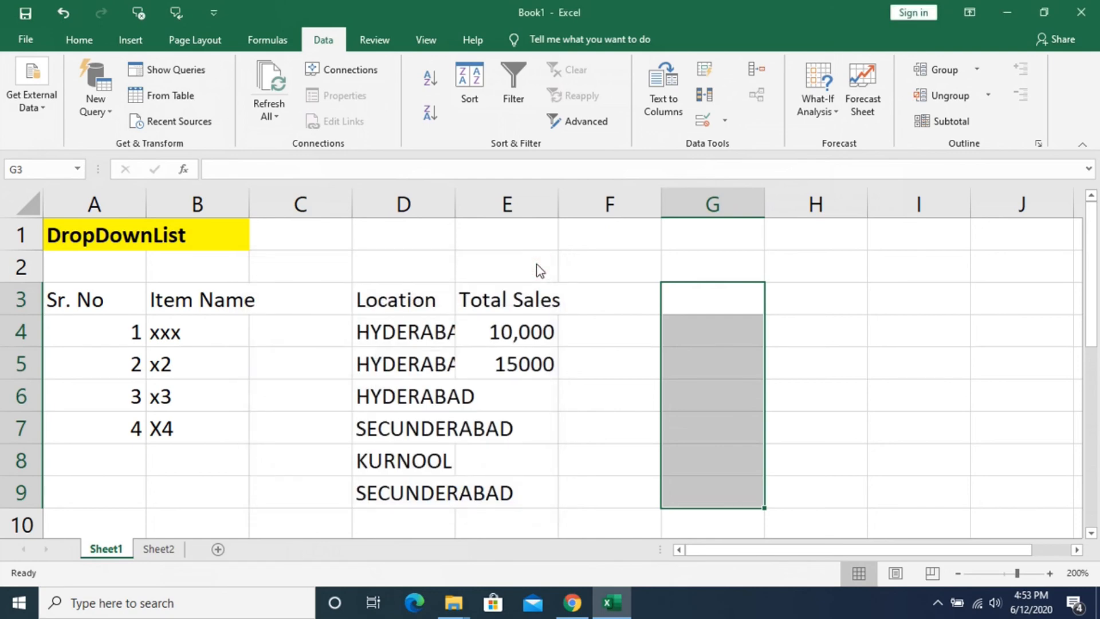
Reopen the Data Validation rule for the entire Location column D and change its allowed criteria to Any value.
left_click(402, 202)
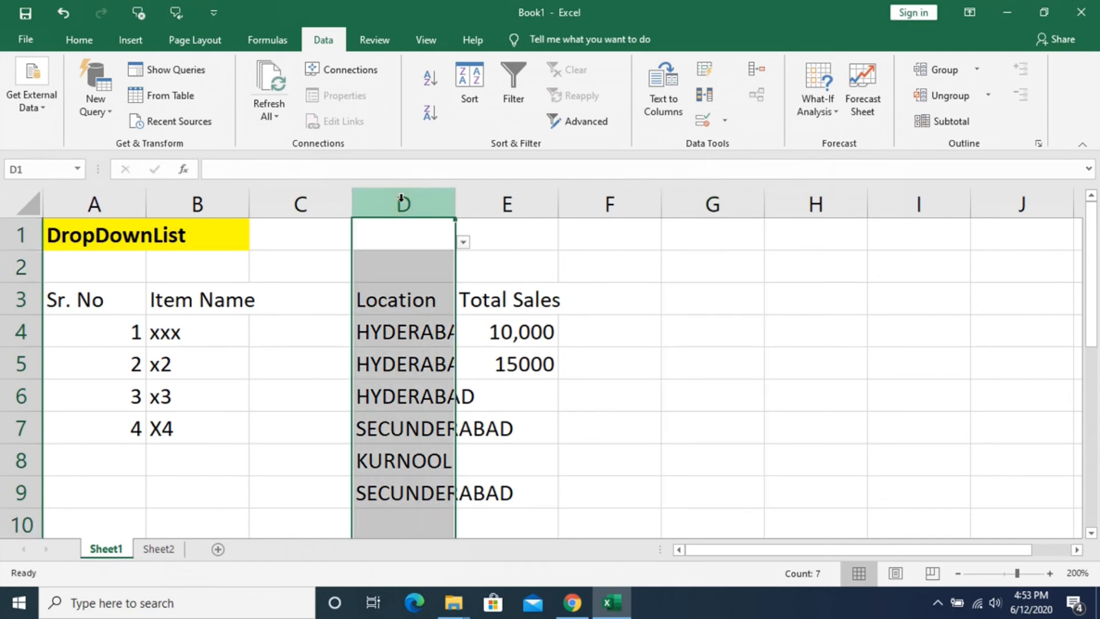
key("alt+d")
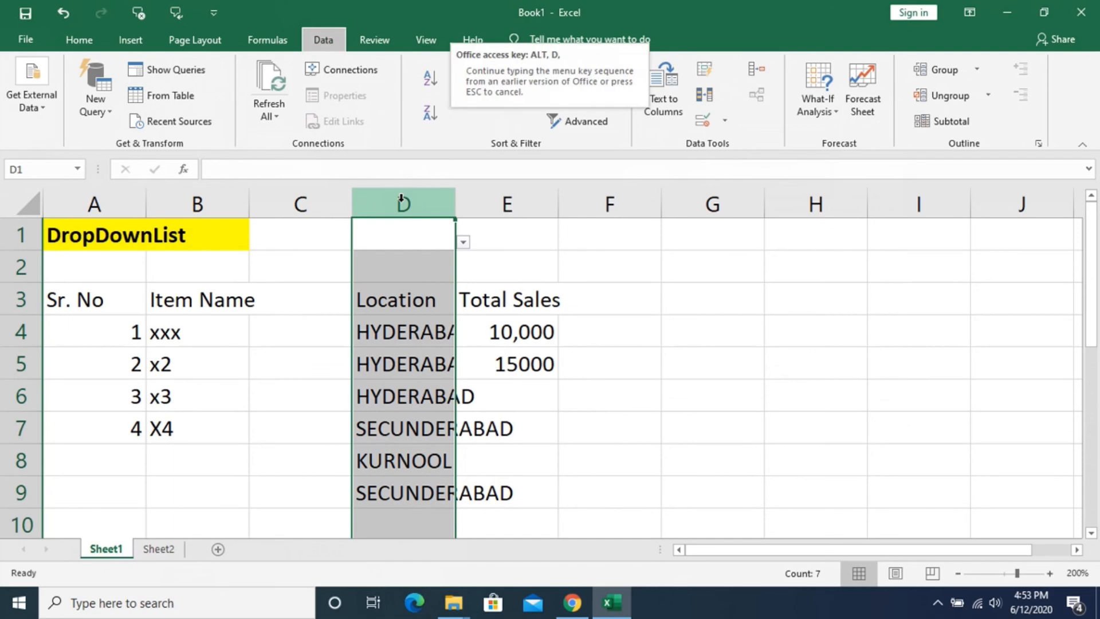
key("l")
left_click(404, 415)
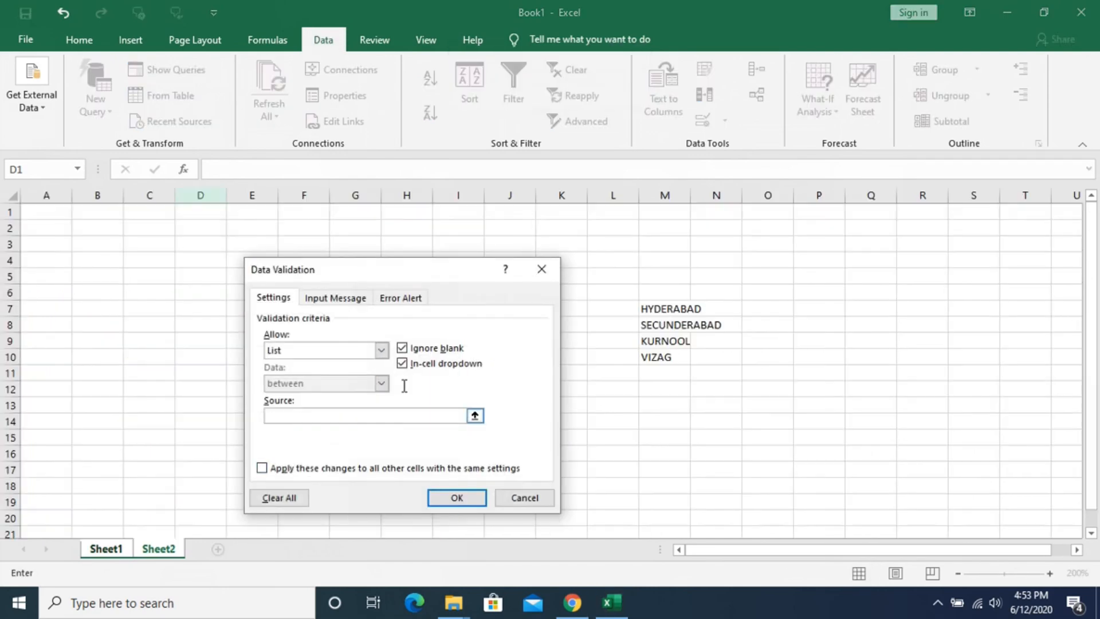
left_click(381, 350)
left_click(358, 363)
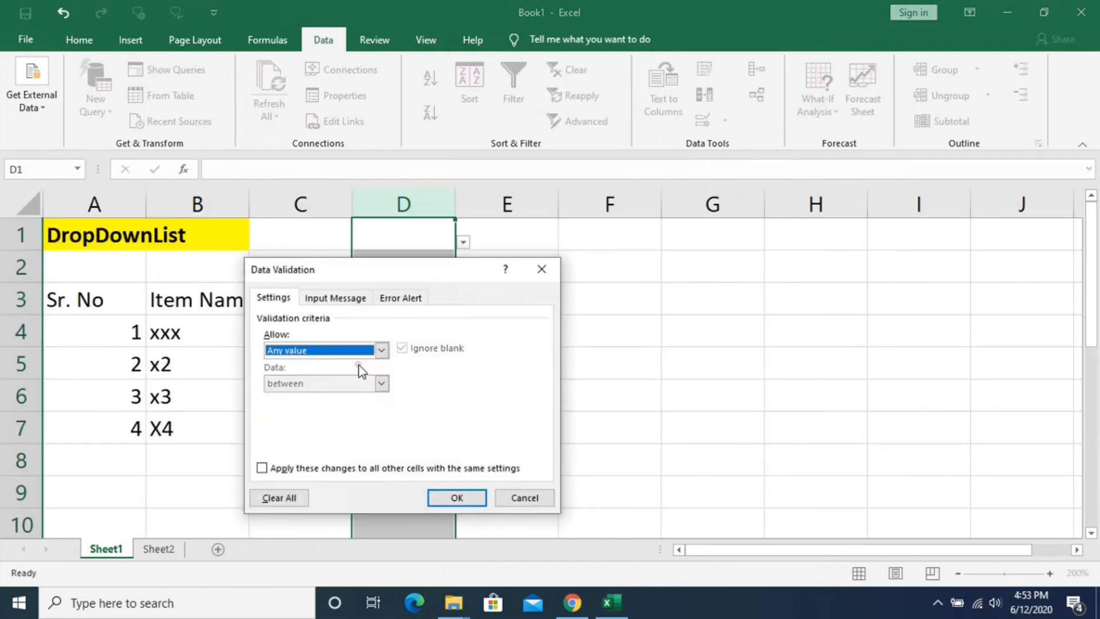